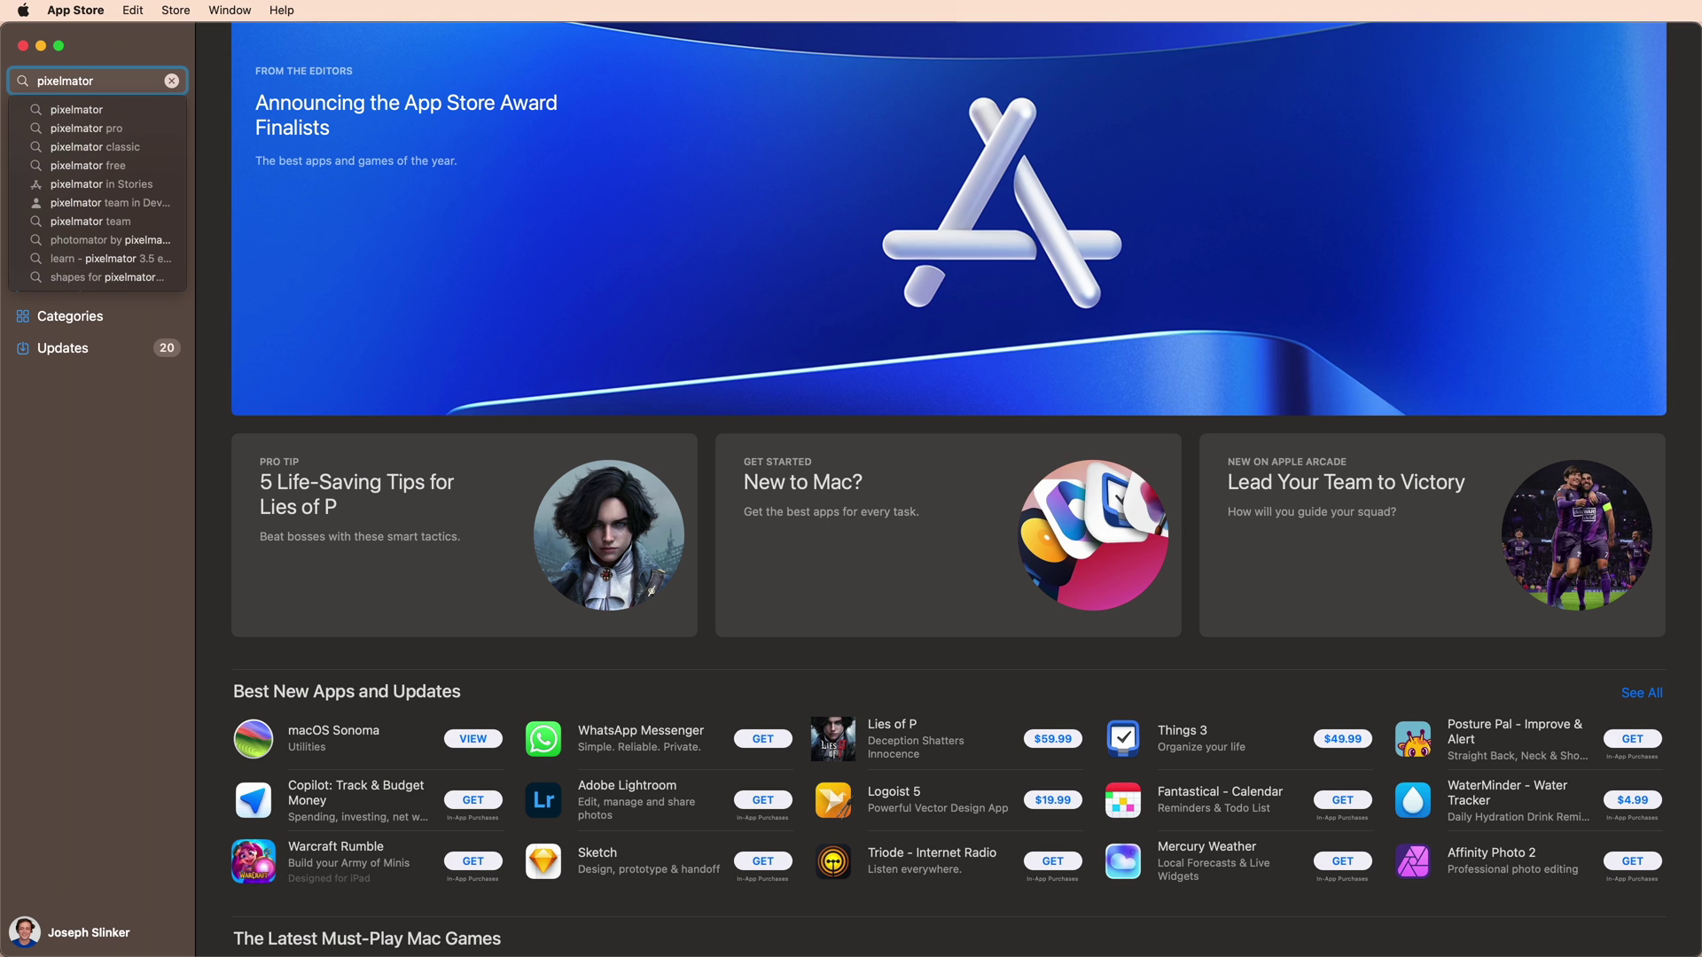
Search the App Store for 'pixelmator pro' and open the Pixelmator Pro result
{"action": "key", "text": "Down"}
{"action": "key", "text": "Down"}
{"action": "key", "text": "Return"}
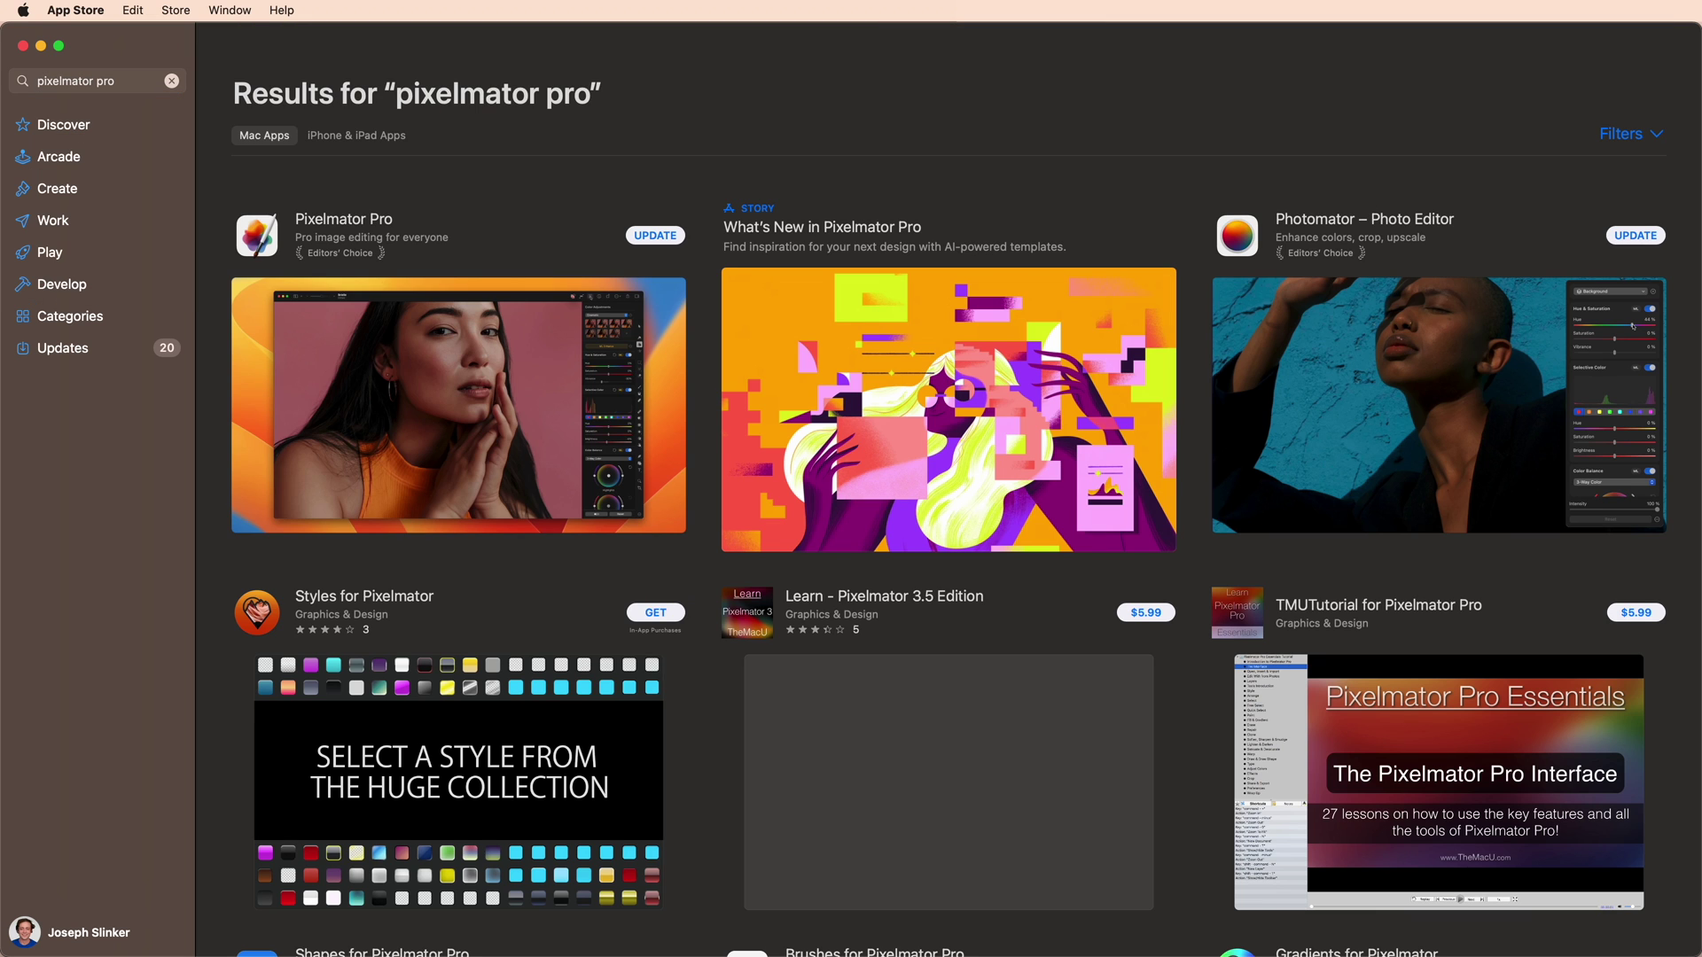
{"action": "left_click", "coordinate": [361, 224]}
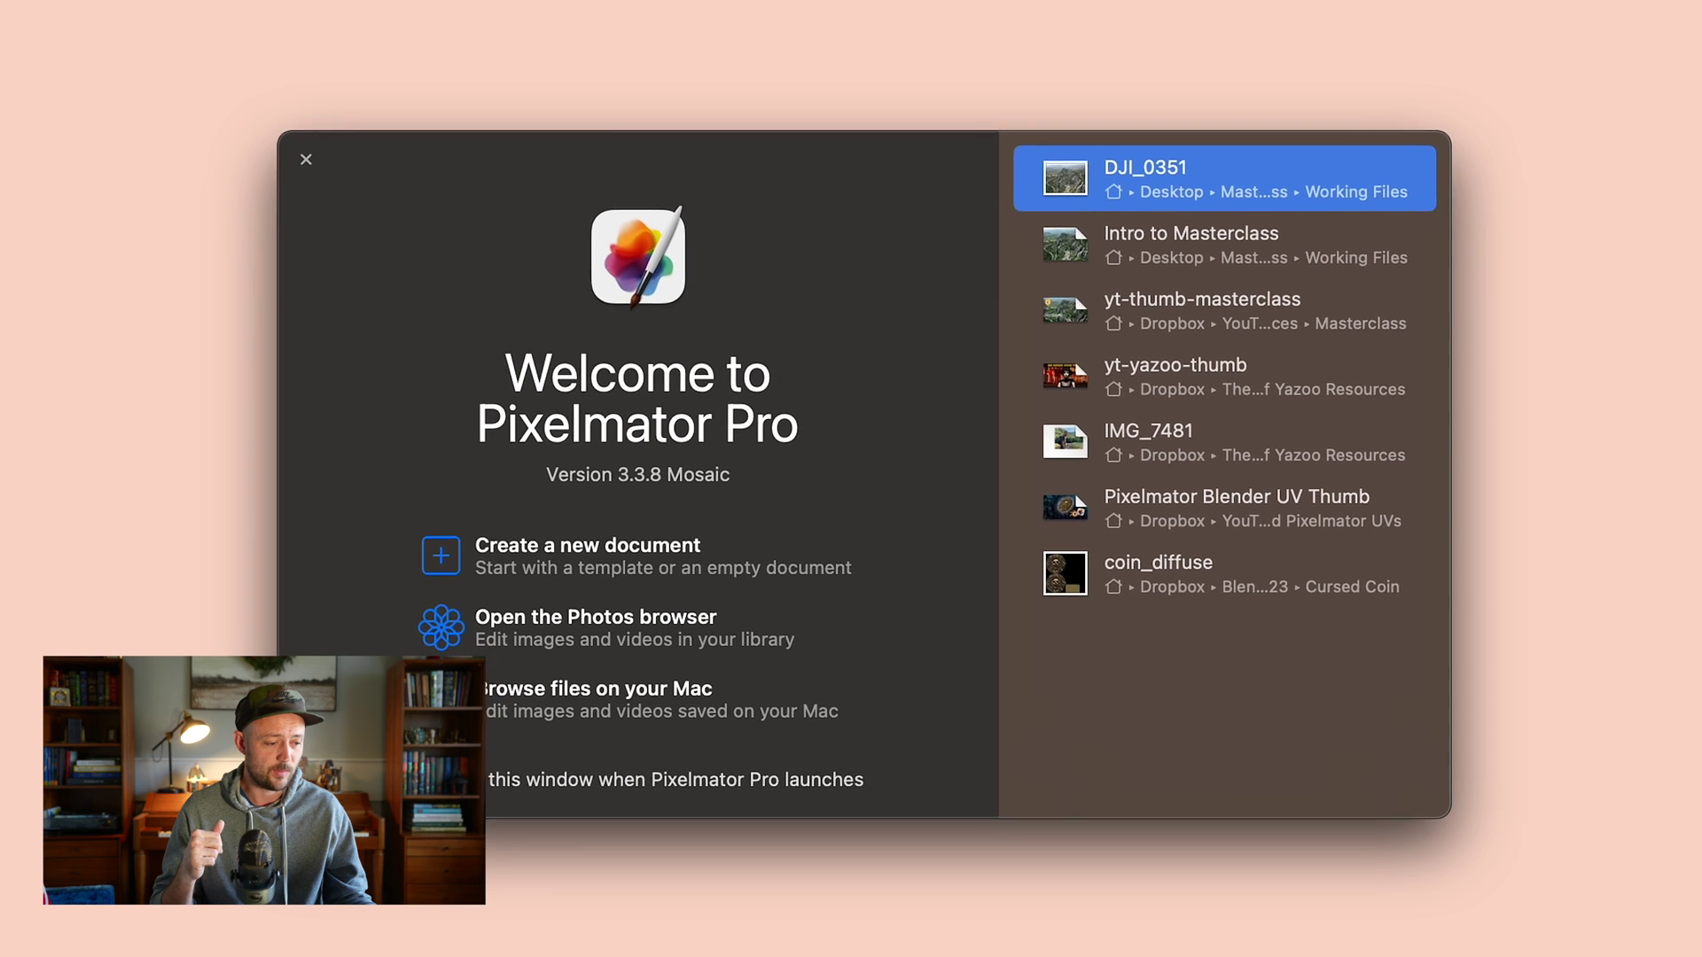
Browse files on the Mac and open DJI_0351.JPG from the Working Files folder
{"action": "left_click", "coordinate": [565, 687]}
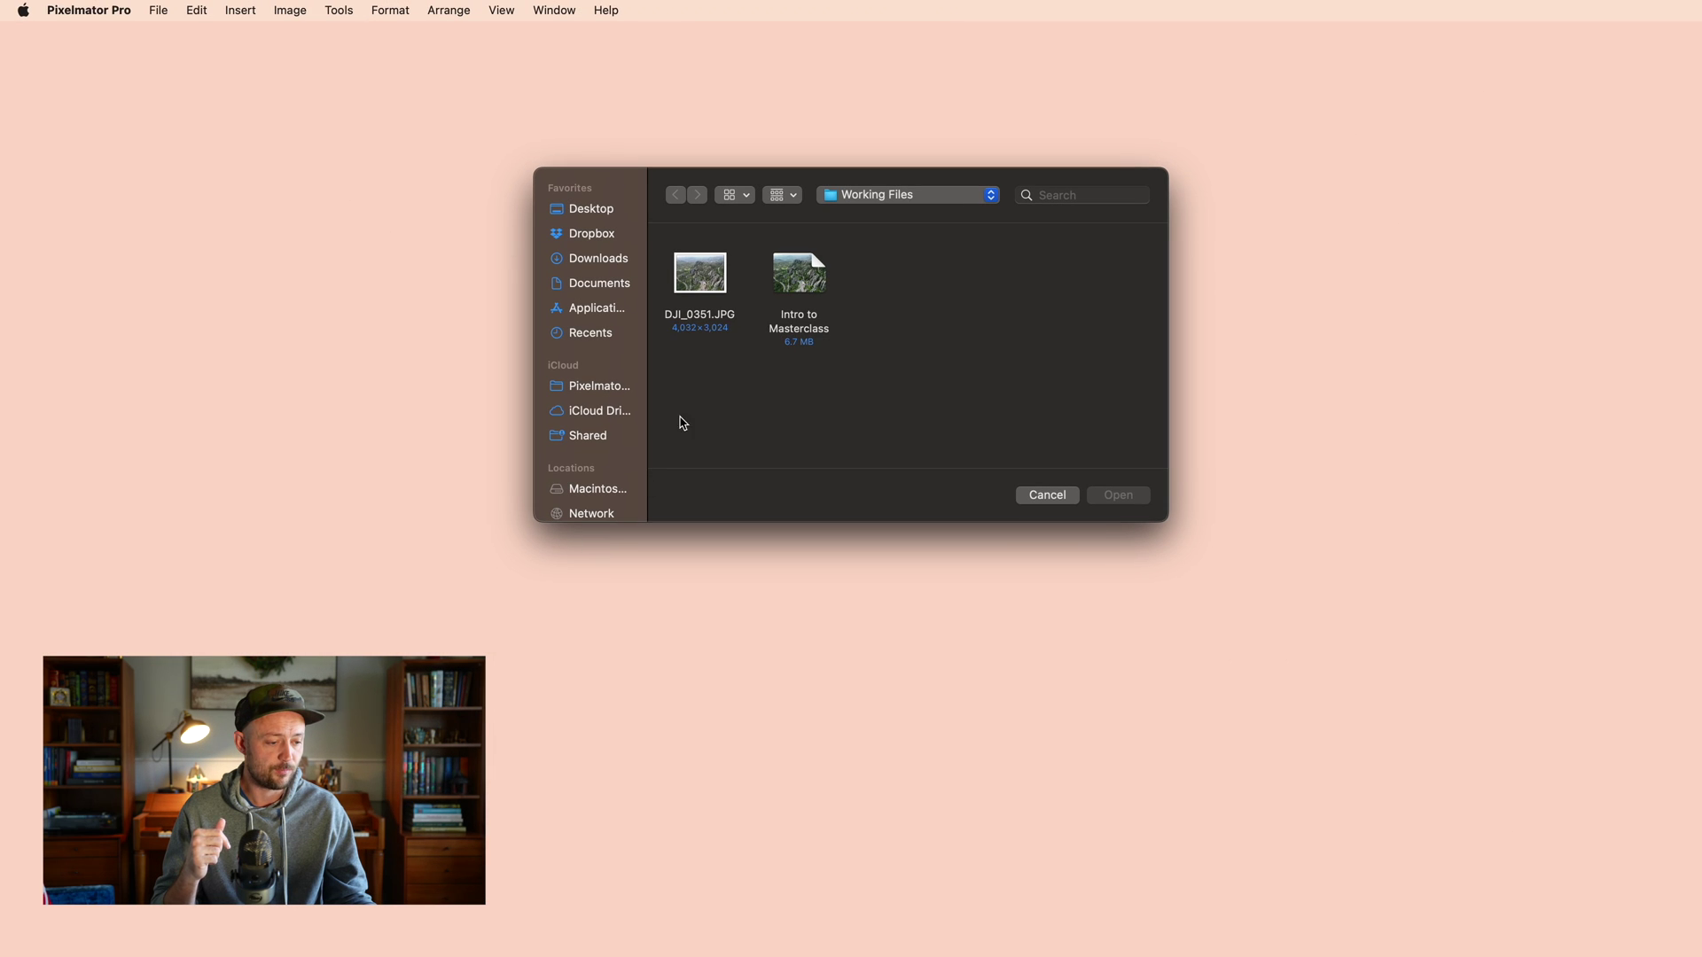
{"action": "left_click", "coordinate": [706, 283]}
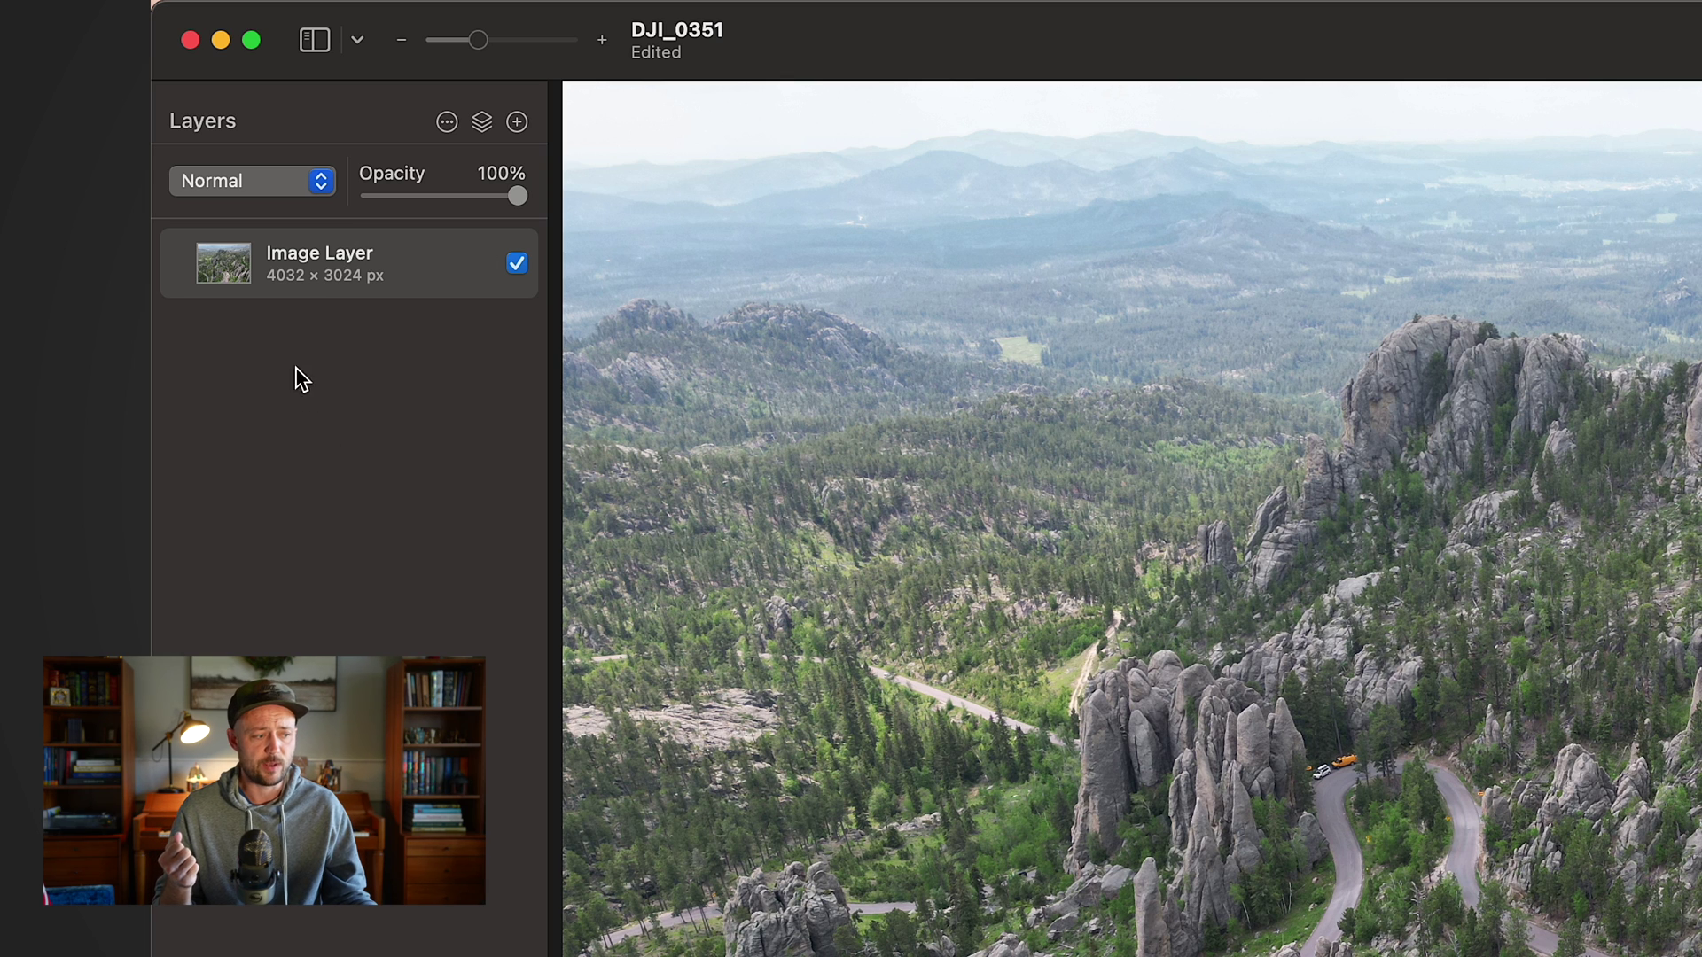
Hide the Layers sidebar
{"action": "mouse_move", "coordinate": [267, 241]}
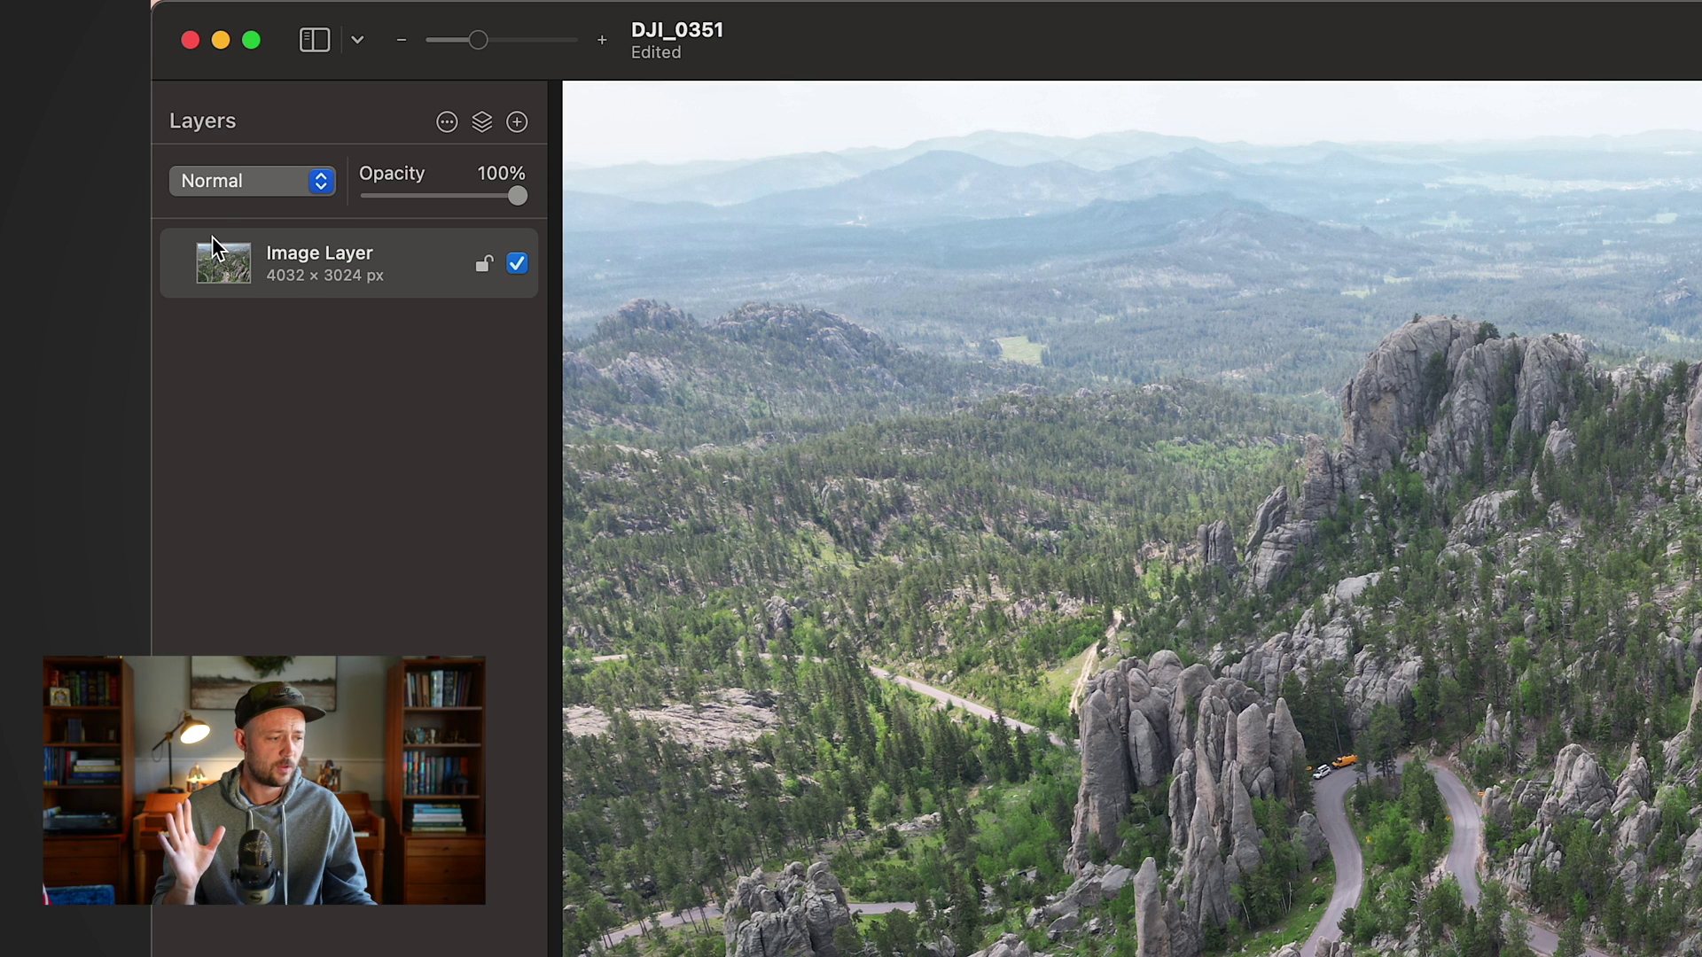
{"action": "left_click", "coordinate": [315, 41]}
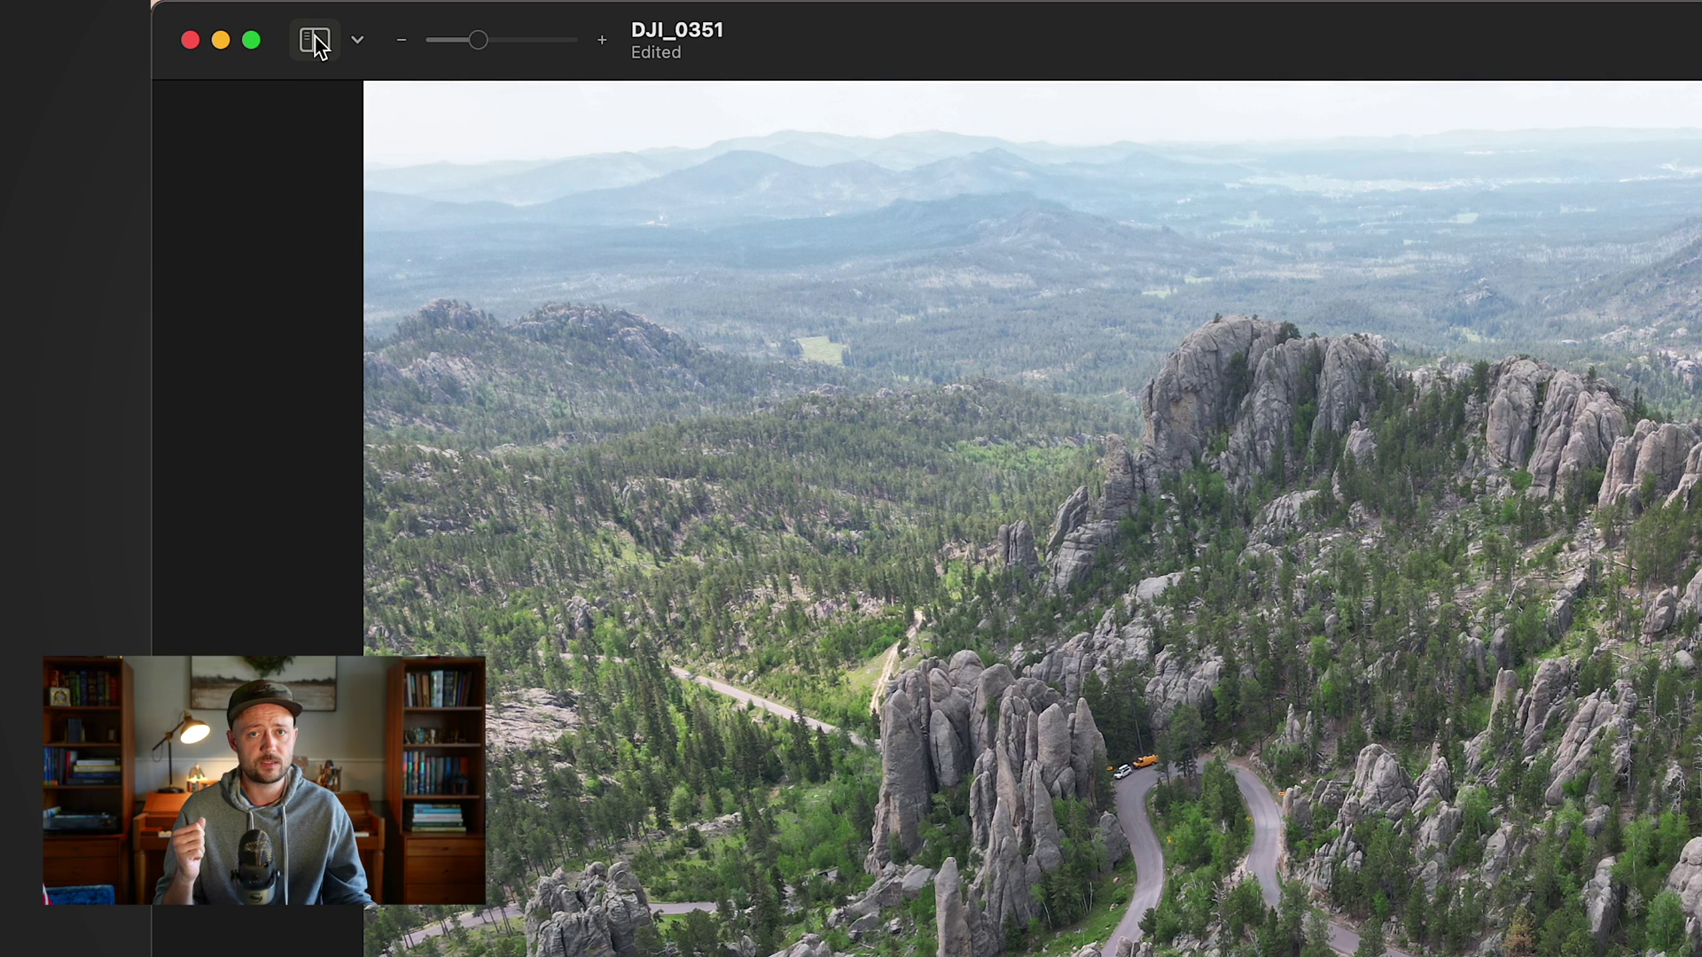
{"action": "left_click", "coordinate": [314, 40]}
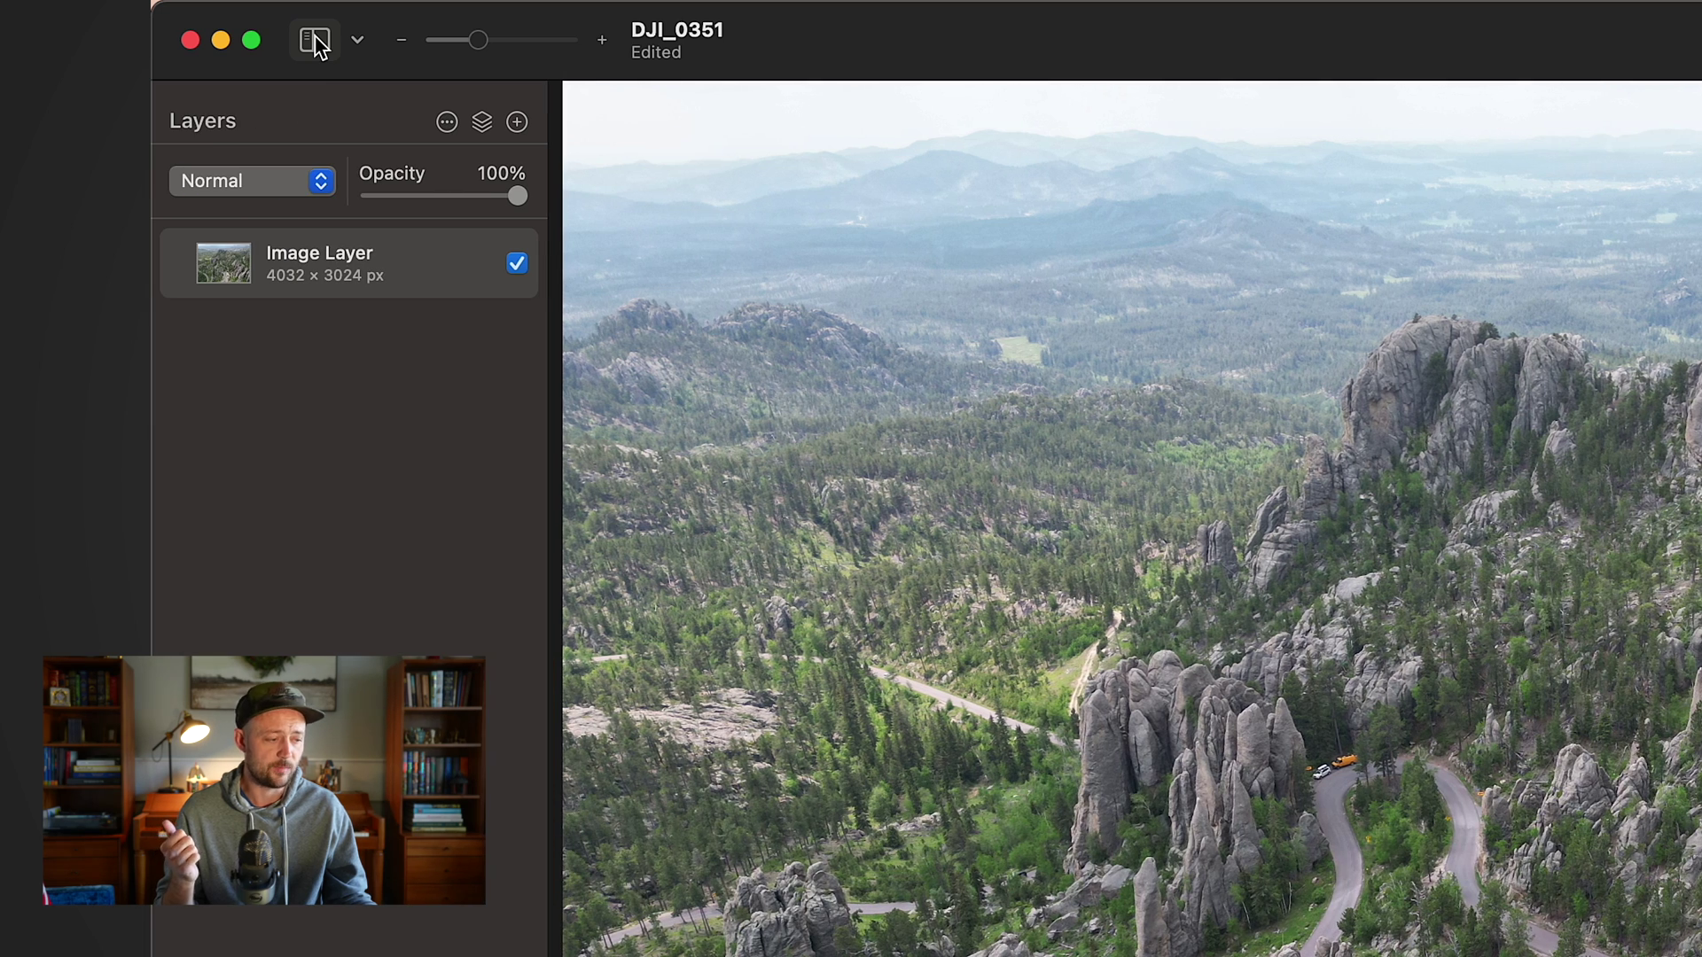
{"action": "left_click", "coordinate": [315, 41]}
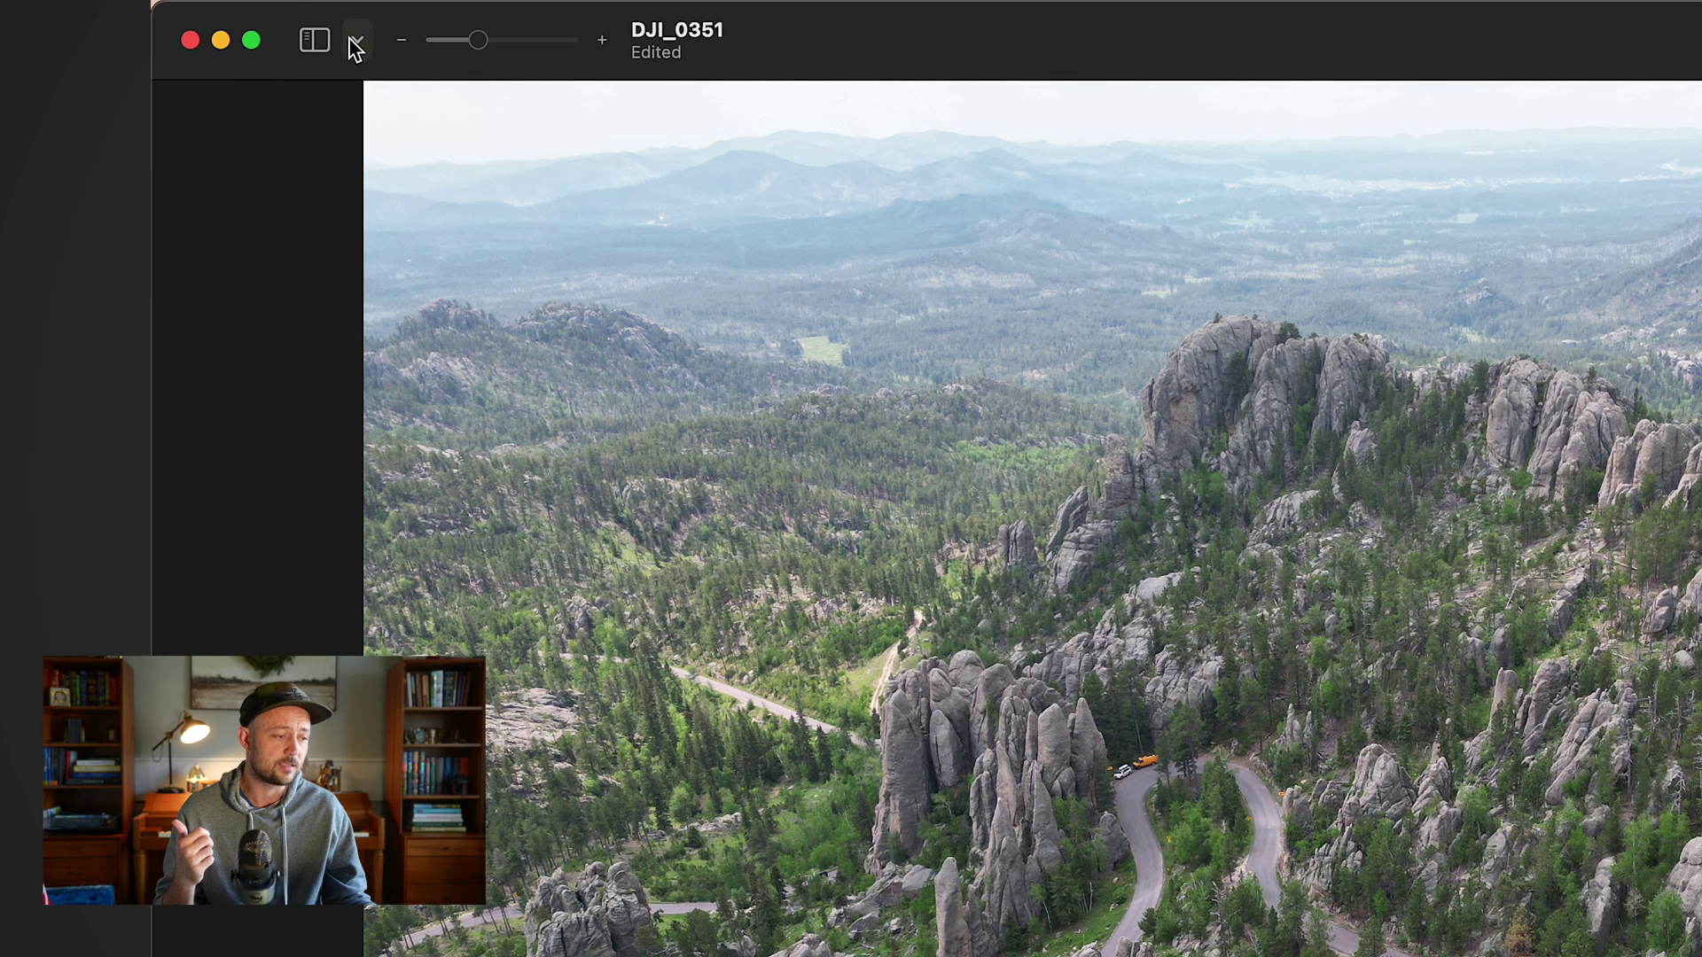
Try 60%, 50% and 100% zoom, then fit the whole photo to the window
{"action": "left_click", "coordinate": [357, 41]}
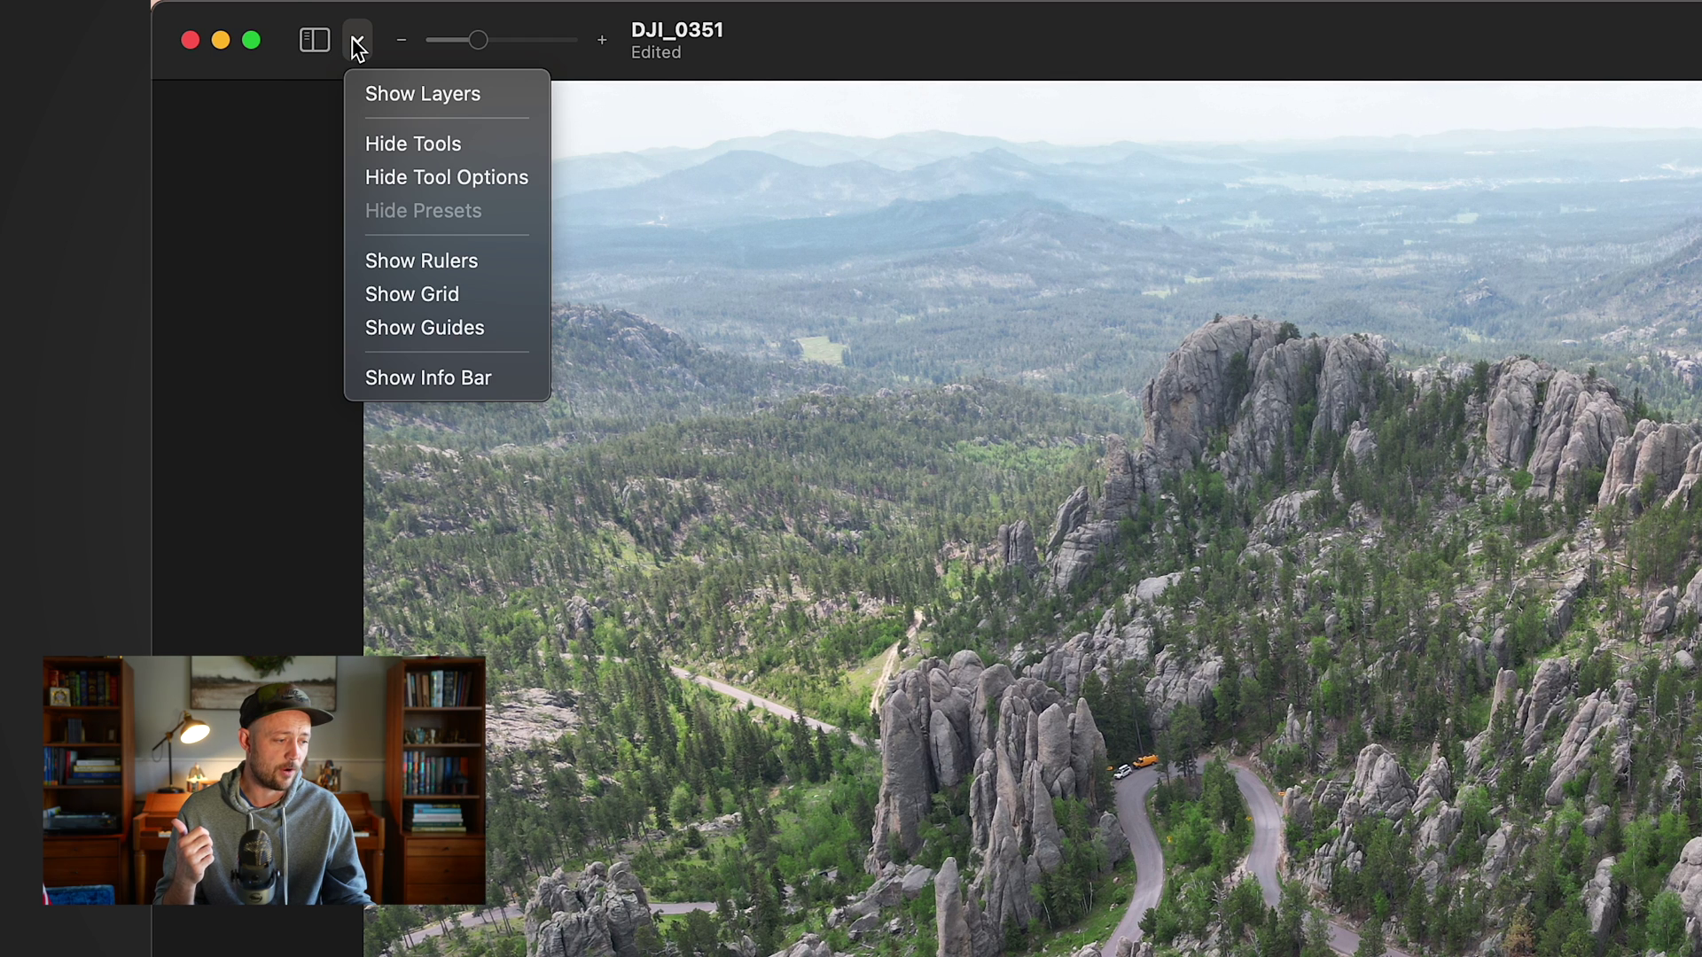
{"action": "left_click", "coordinate": [619, 399]}
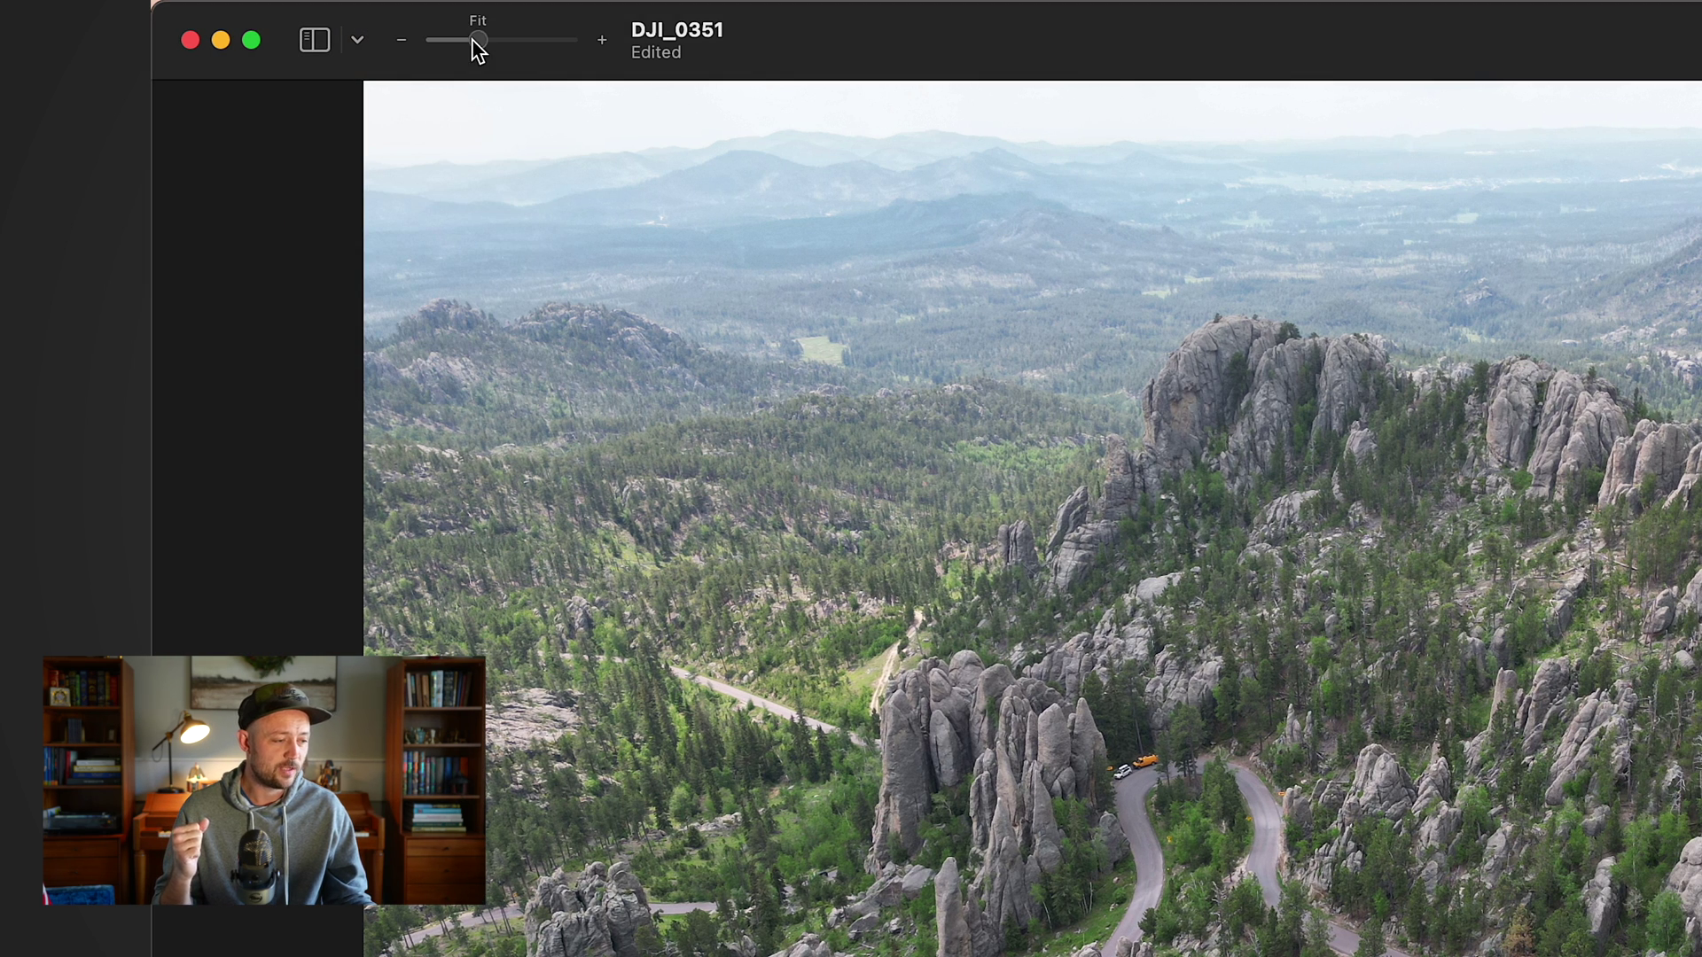
{"action": "mouse_move", "coordinate": [473, 41]}
{"action": "left_mouse_down"}
{"action": "mouse_move", "coordinate": [502, 41]}
{"action": "mouse_move", "coordinate": [478, 44]}
{"action": "left_mouse_up"}
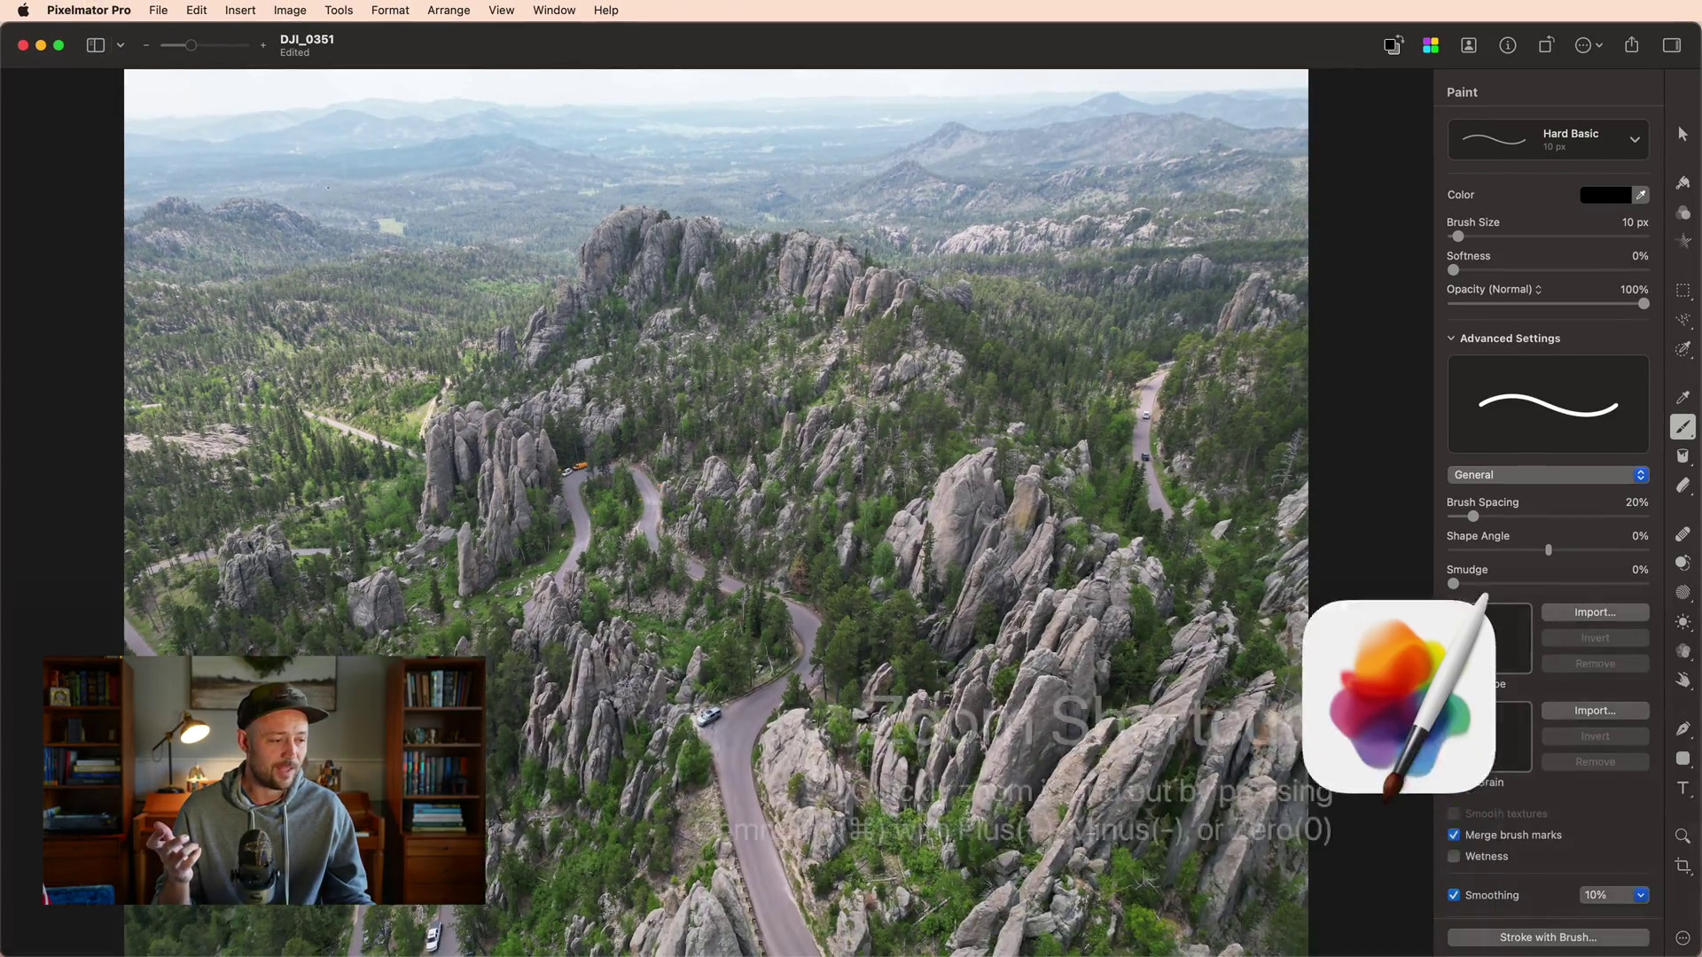
{"action": "key", "text": "super+minus"}
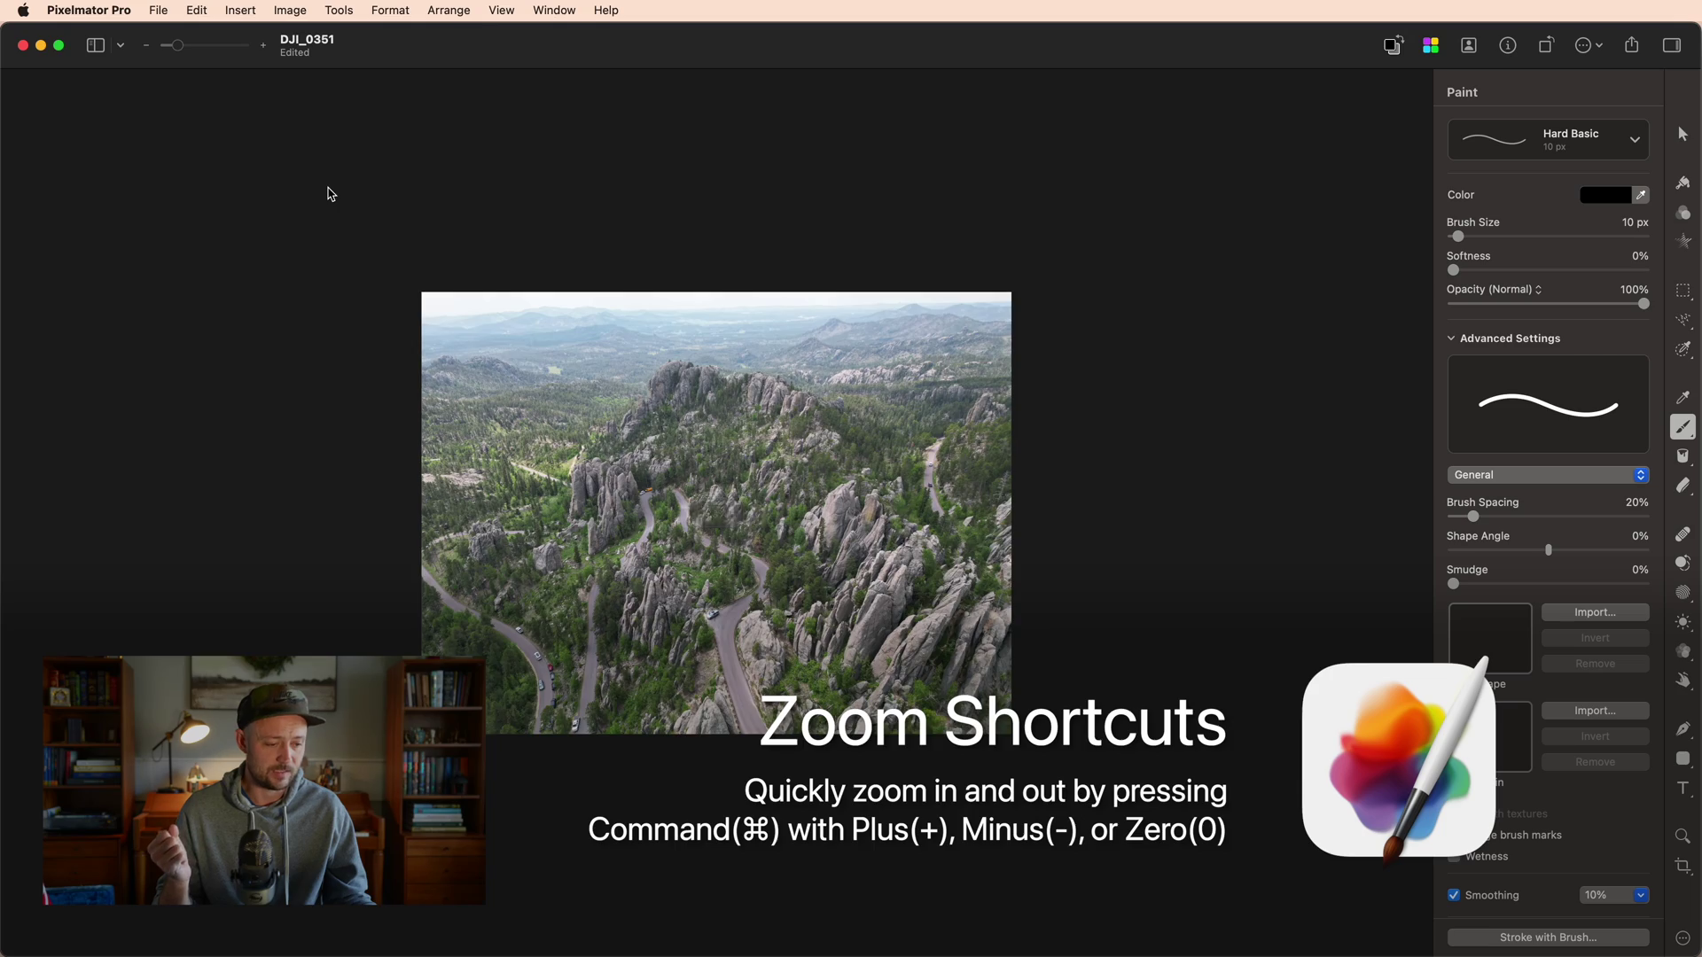
{"action": "key", "text": "super+plus"}
{"action": "key", "text": "super+0"}
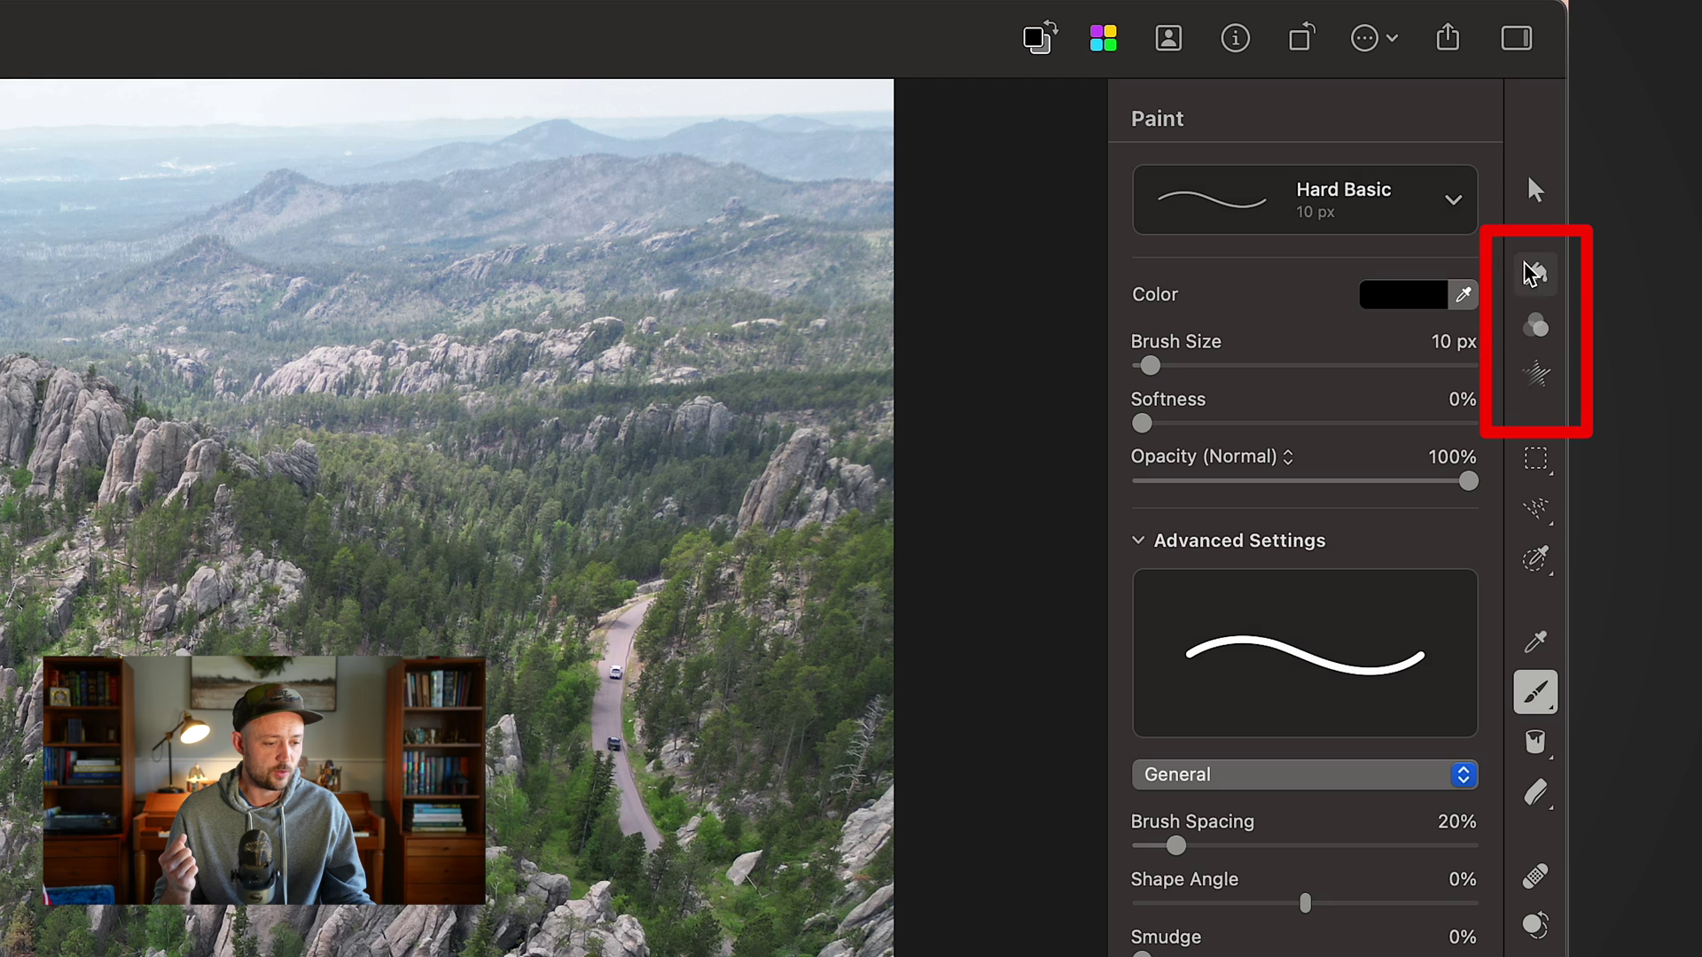
Switch to Color Adjustments to show the Histogram and White Balance controls
{"action": "left_click", "coordinate": [1536, 326]}
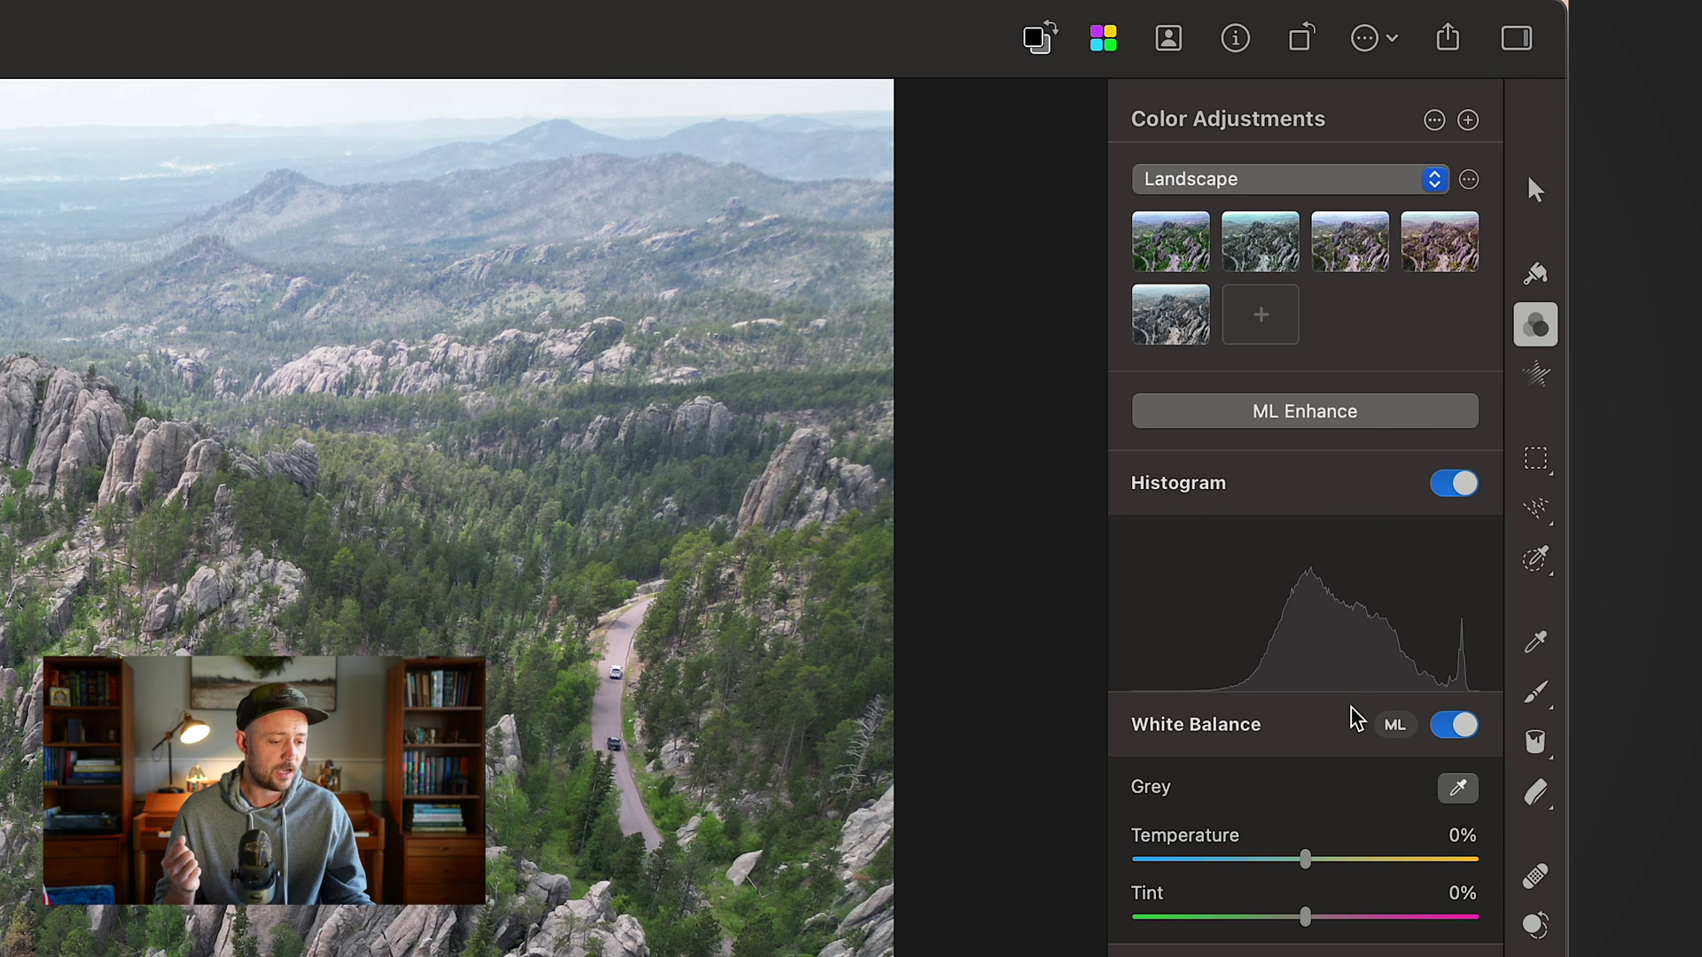
{"action": "left_click_drag", "start_coordinate": [1305, 859], "coordinate": [1193, 860]}
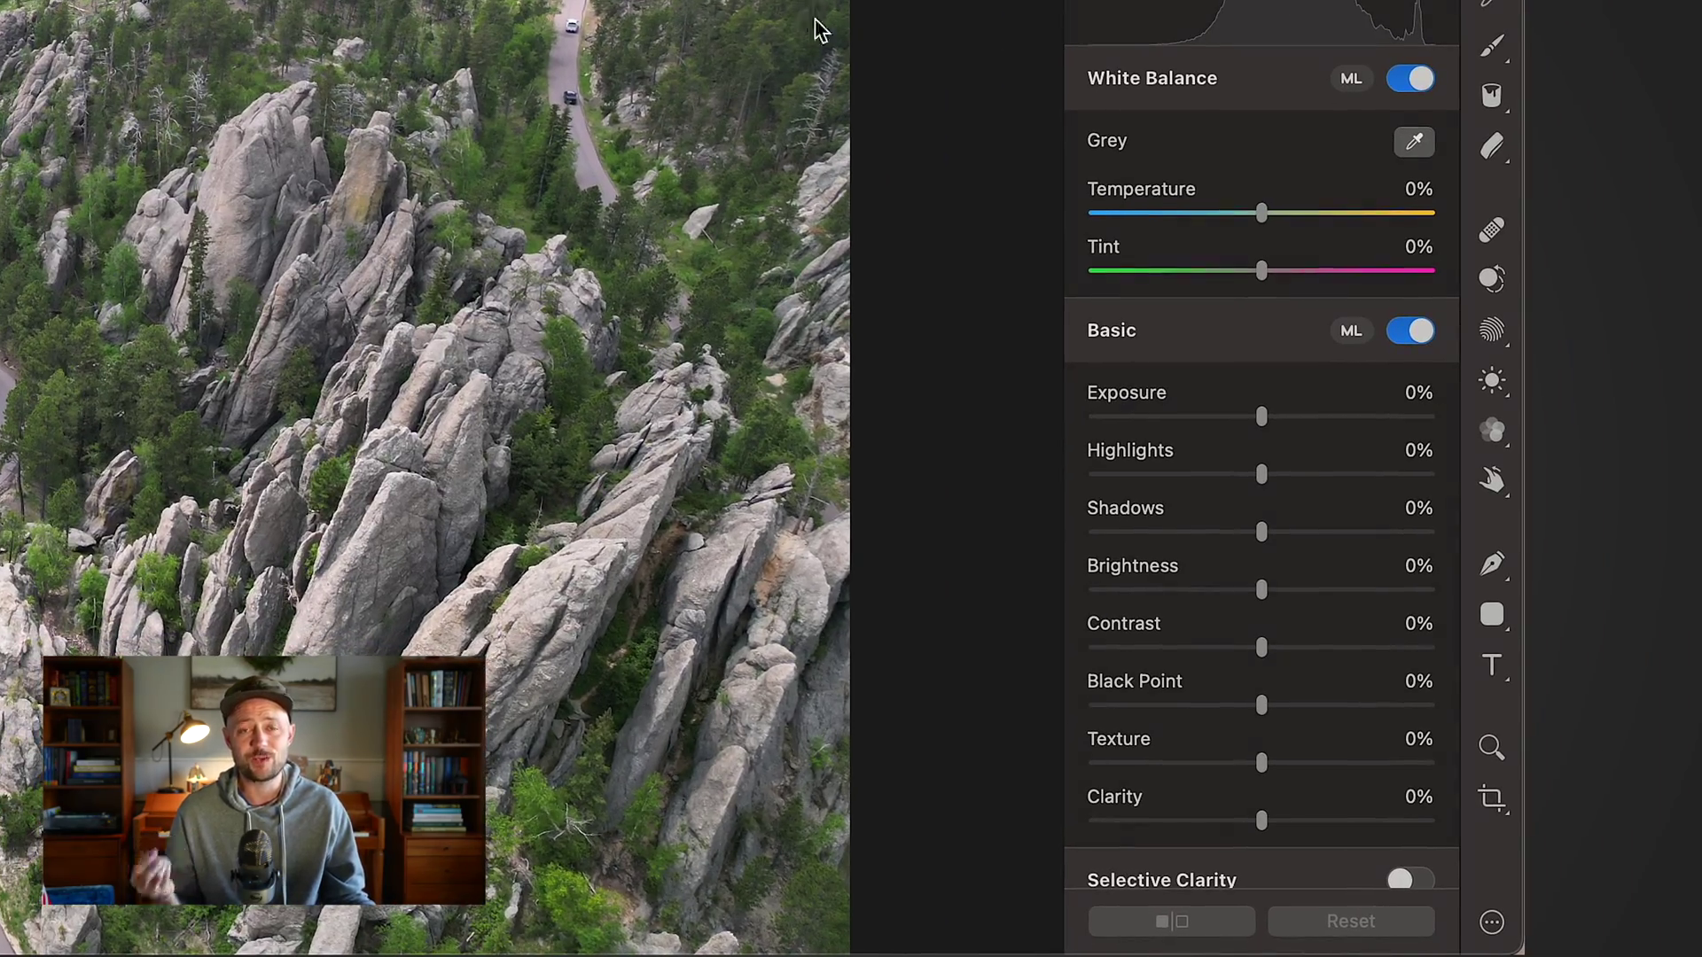
{"action": "left_click_drag", "start_coordinate": [1262, 213], "coordinate": [1331, 213]}
{"action": "left_click_drag", "start_coordinate": [1261, 417], "coordinate": [1339, 417]}
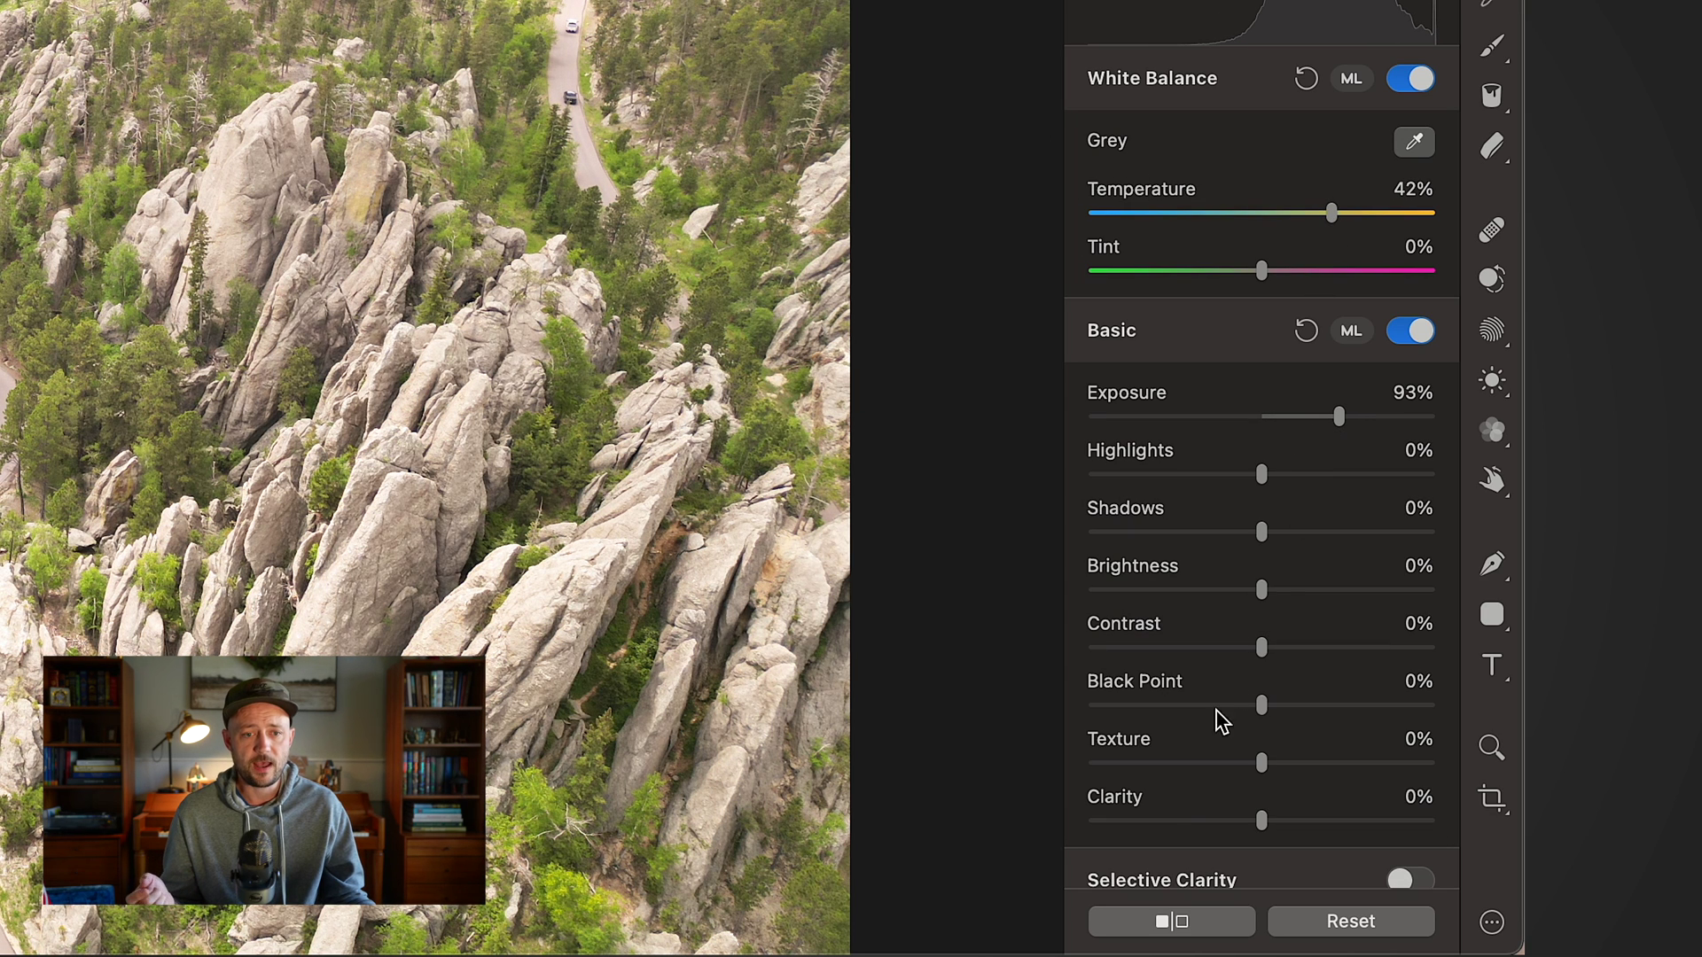
{"action": "left_click", "coordinate": [1188, 922]}
{"action": "left_click", "coordinate": [1190, 922]}
{"action": "left_click", "coordinate": [1190, 922]}
{"action": "left_click", "coordinate": [1190, 922]}
{"action": "left_click", "coordinate": [1190, 922]}
{"action": "left_click", "coordinate": [1190, 922]}
{"action": "left_click", "coordinate": [1190, 922]}
{"action": "left_click", "coordinate": [1301, 931]}
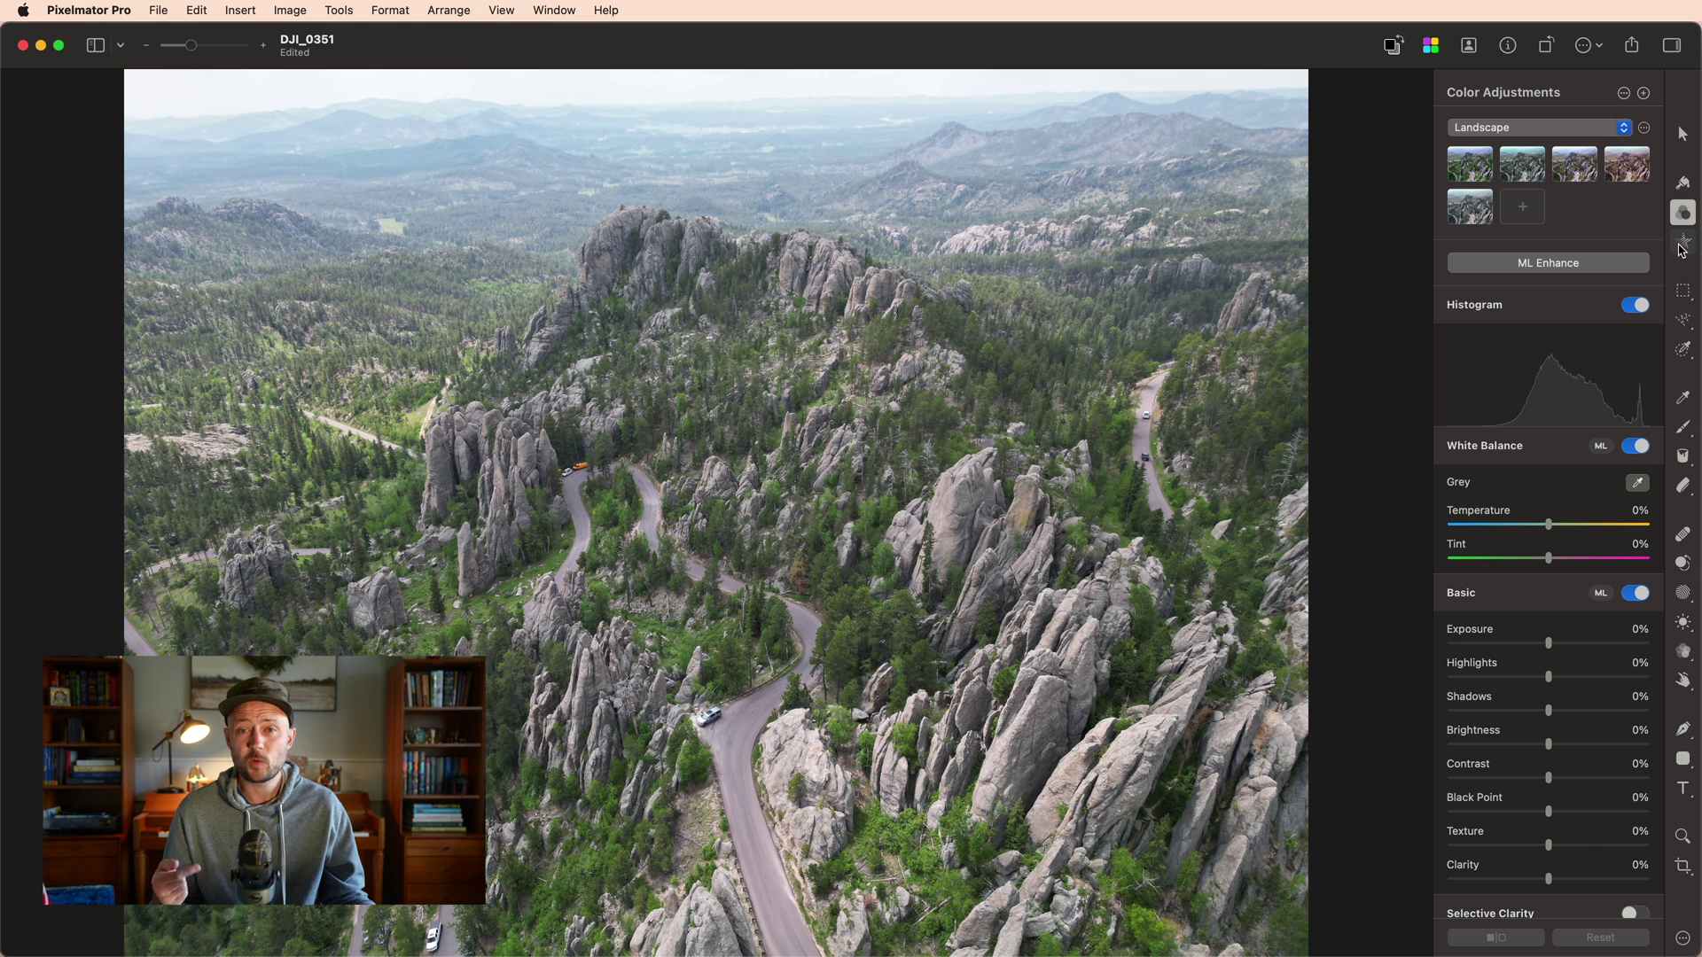
Add a Gaussian blur effect with a 43.3 px radius
{"action": "left_click", "coordinate": [1682, 243]}
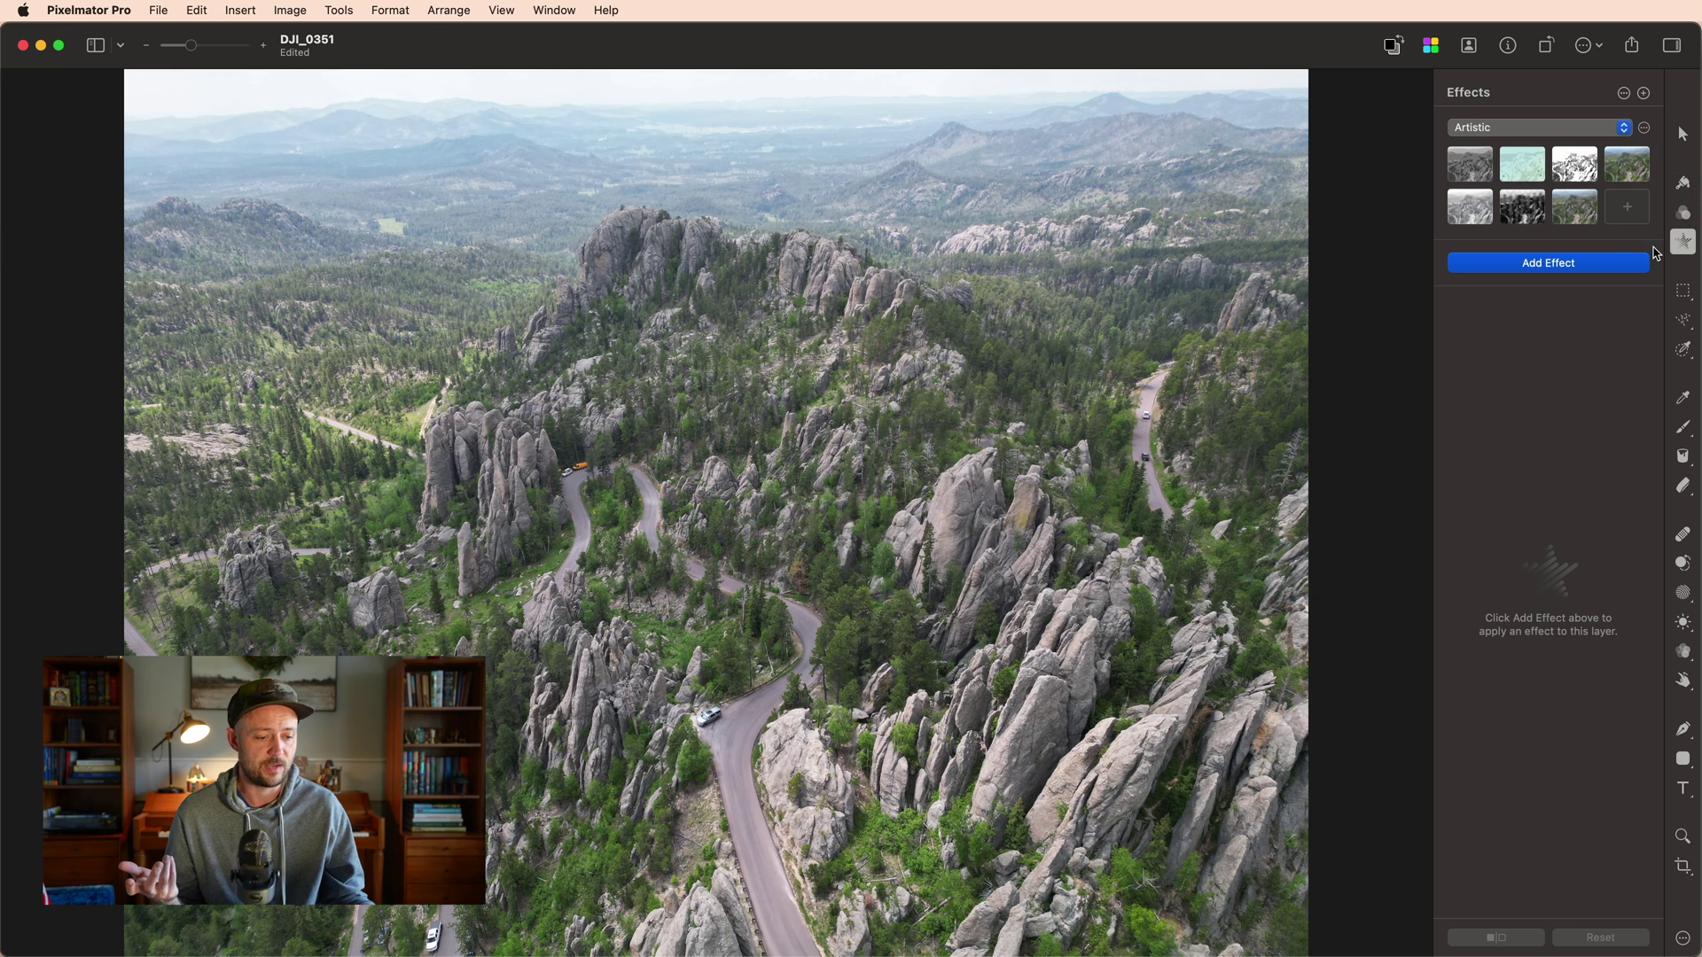
{"action": "left_click", "coordinate": [1627, 264]}
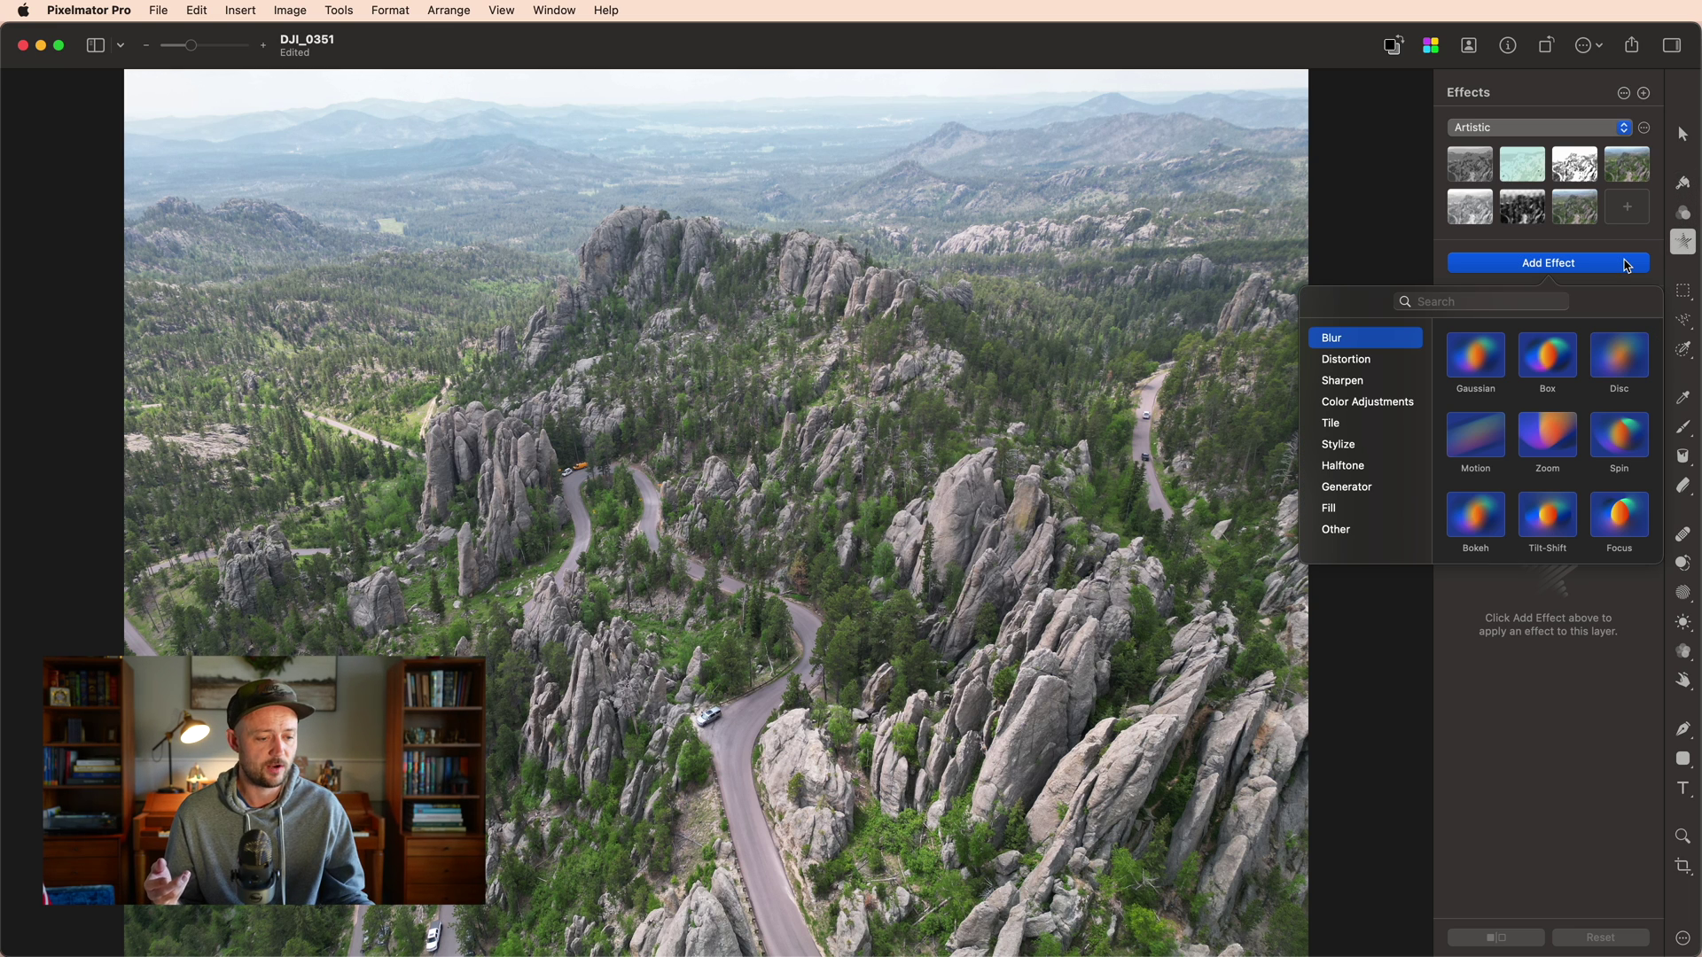
{"action": "left_click", "coordinate": [1496, 356]}
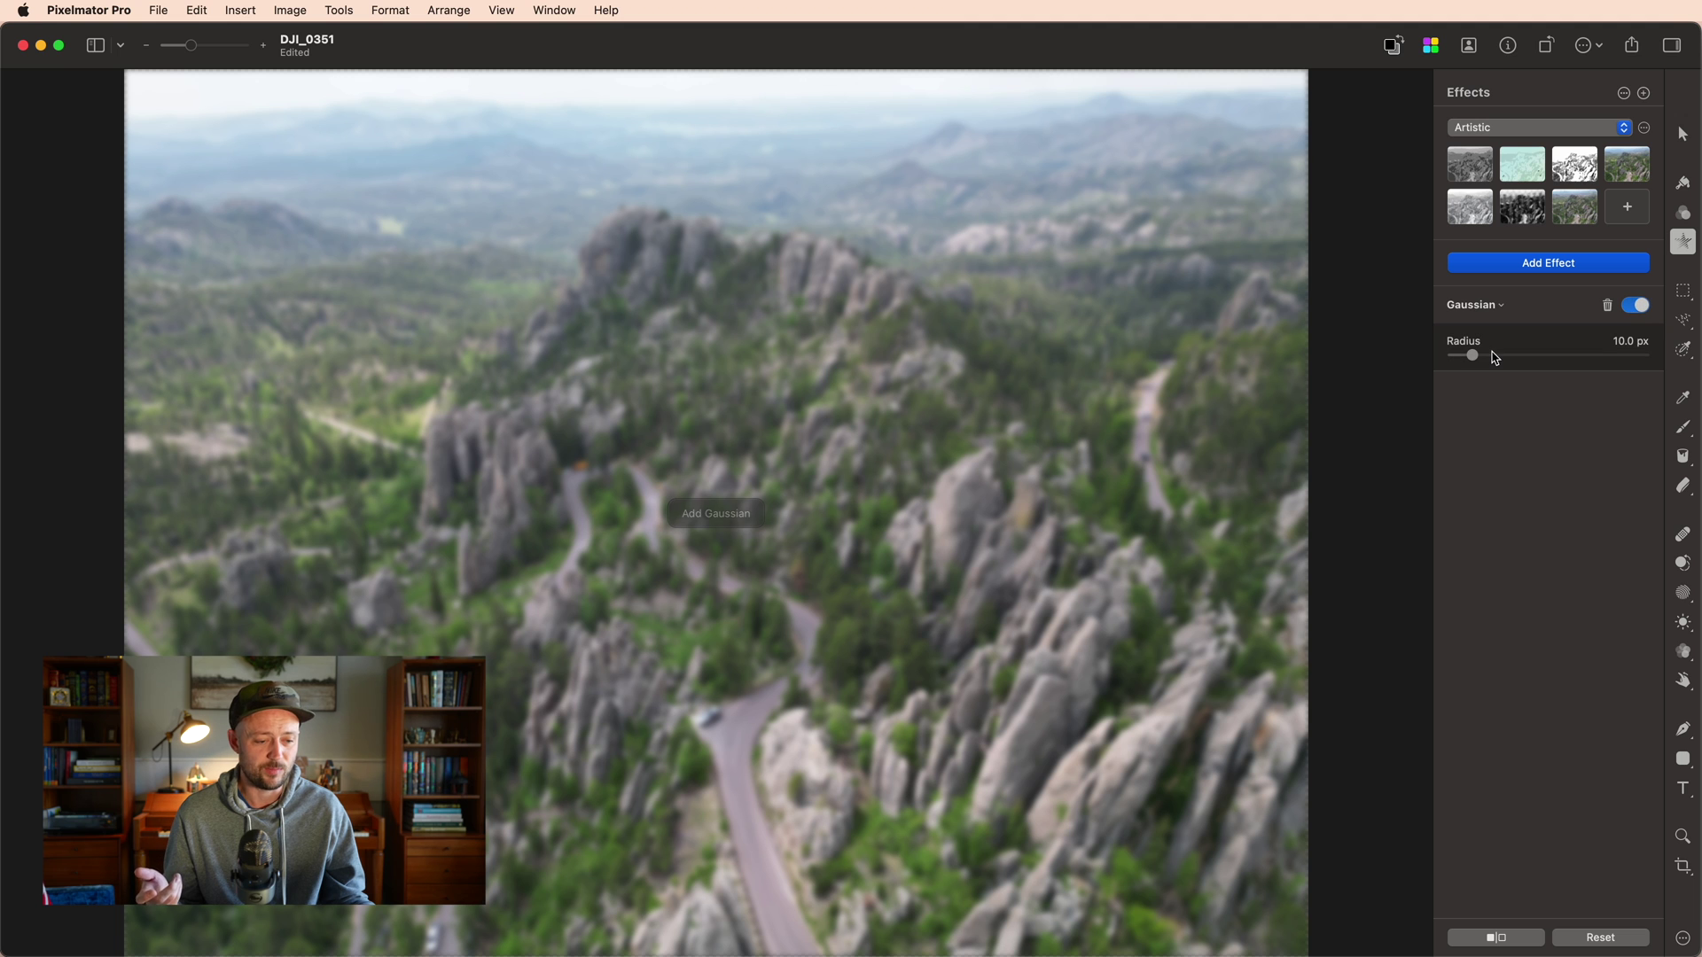
{"action": "left_click_drag", "start_coordinate": [1472, 354], "coordinate": [1534, 355]}
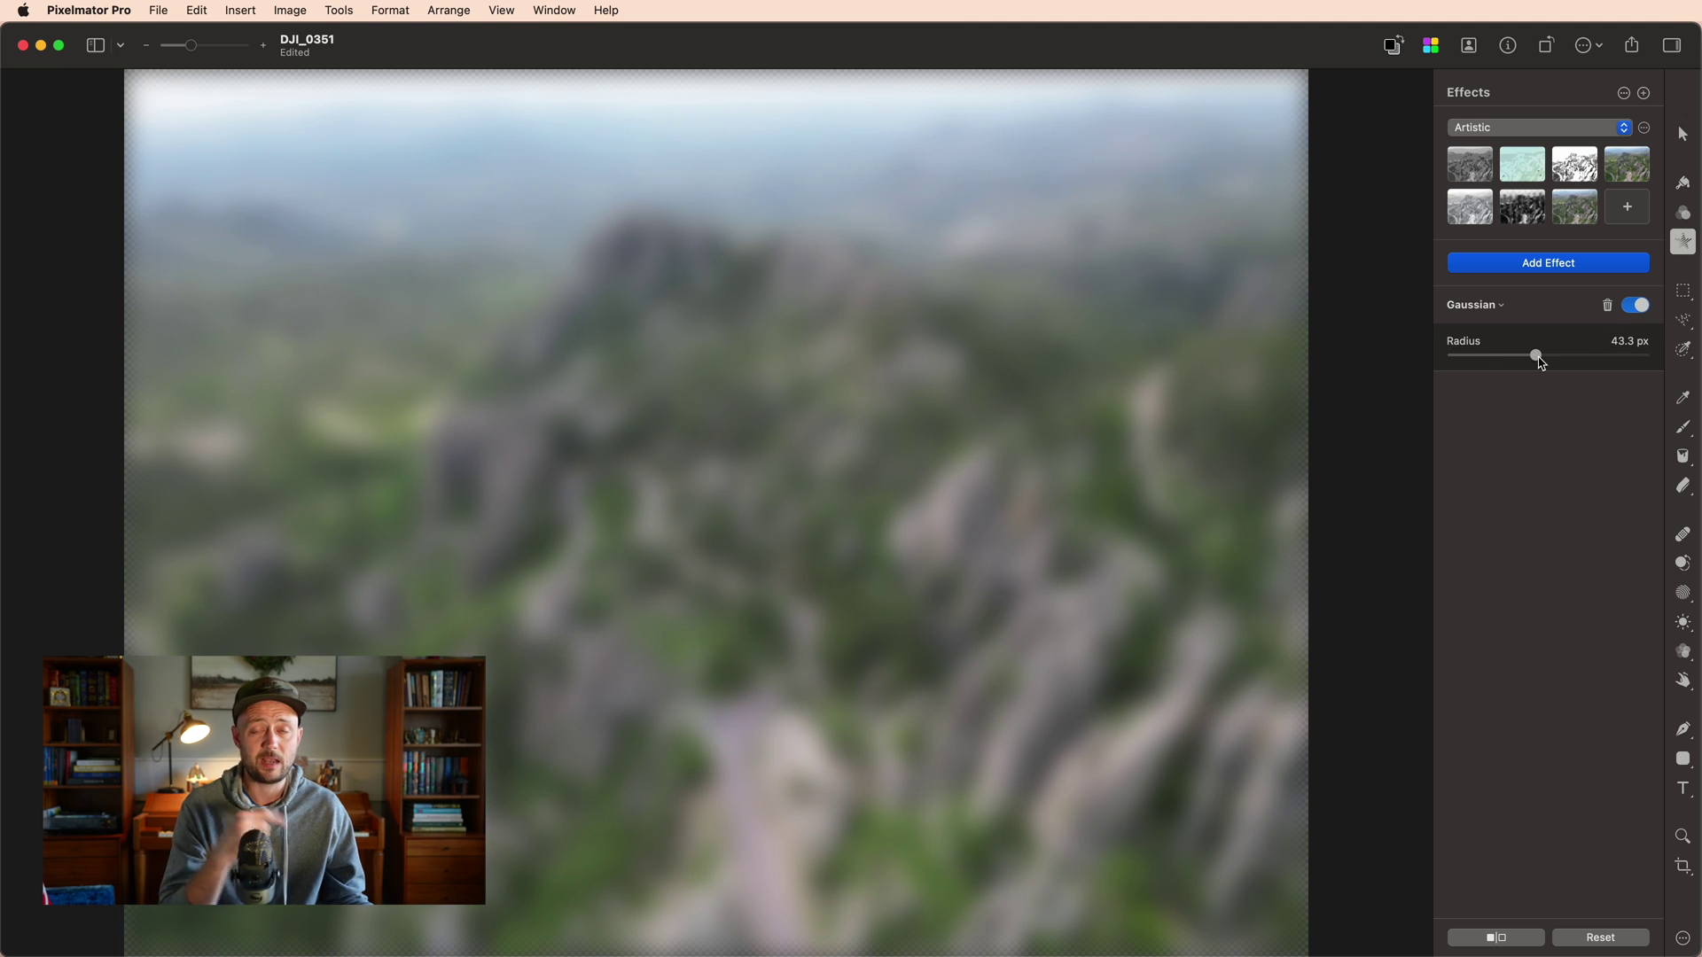
Warm the Temperature to 26%, then delete the Gaussian blur effect
{"action": "left_click", "coordinate": [1681, 219]}
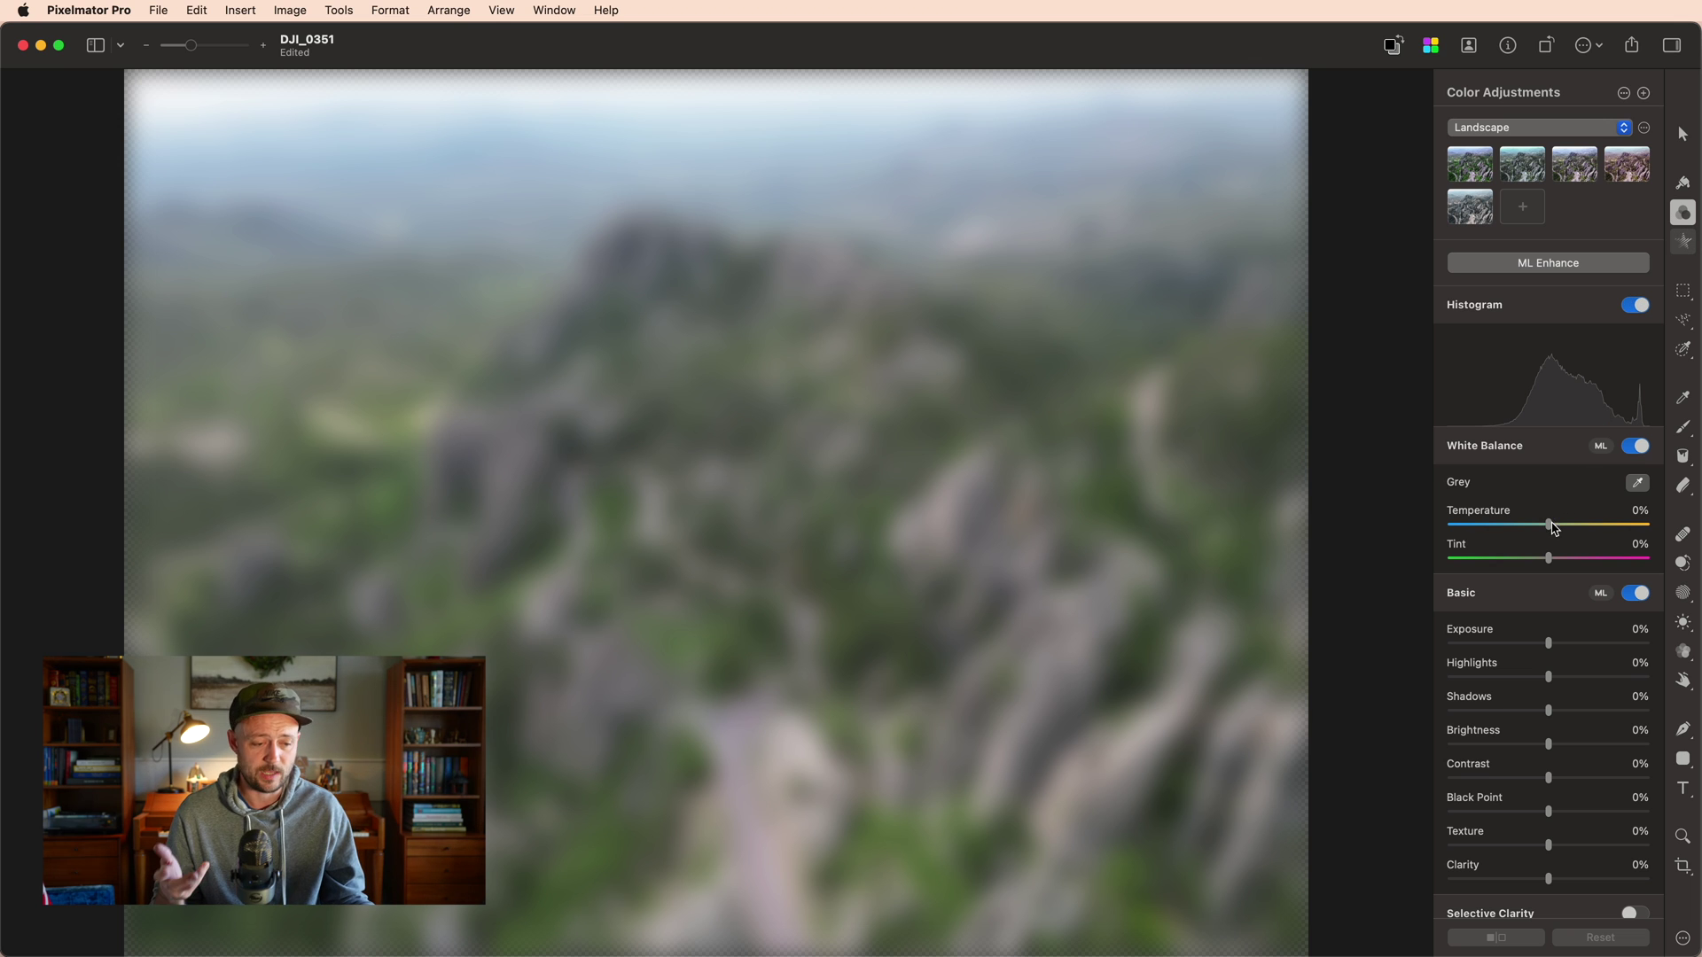
{"action": "left_click_drag", "start_coordinate": [1554, 529], "coordinate": [1532, 566]}
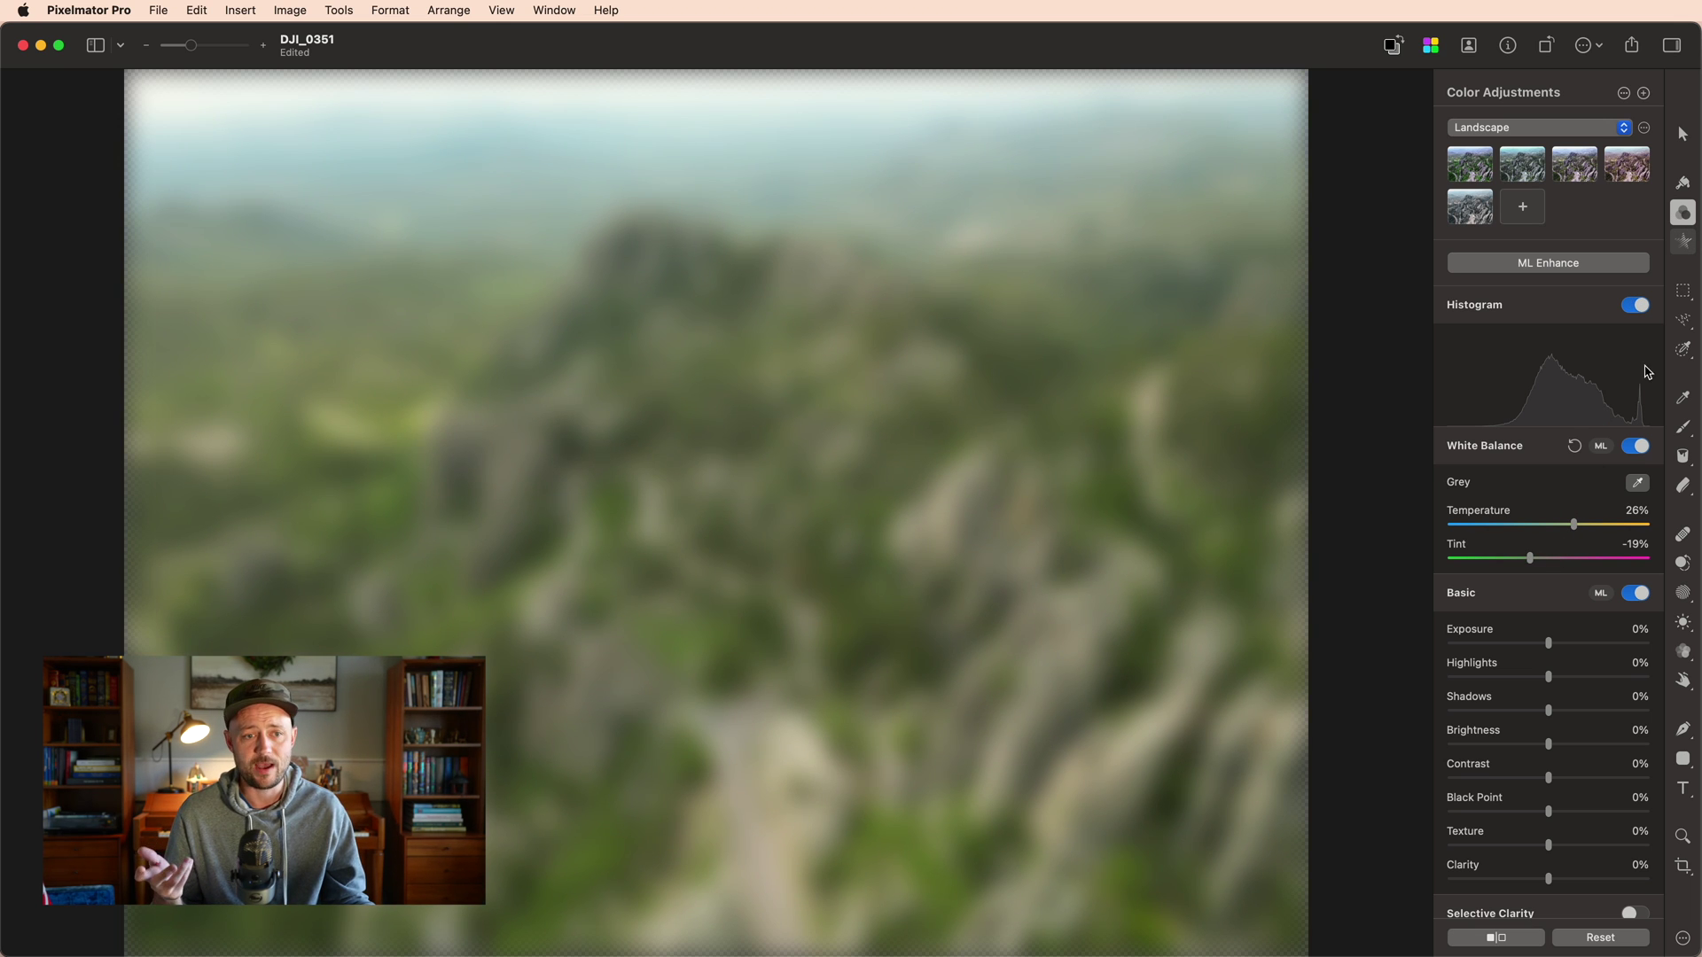
{"action": "left_click", "coordinate": [1683, 241]}
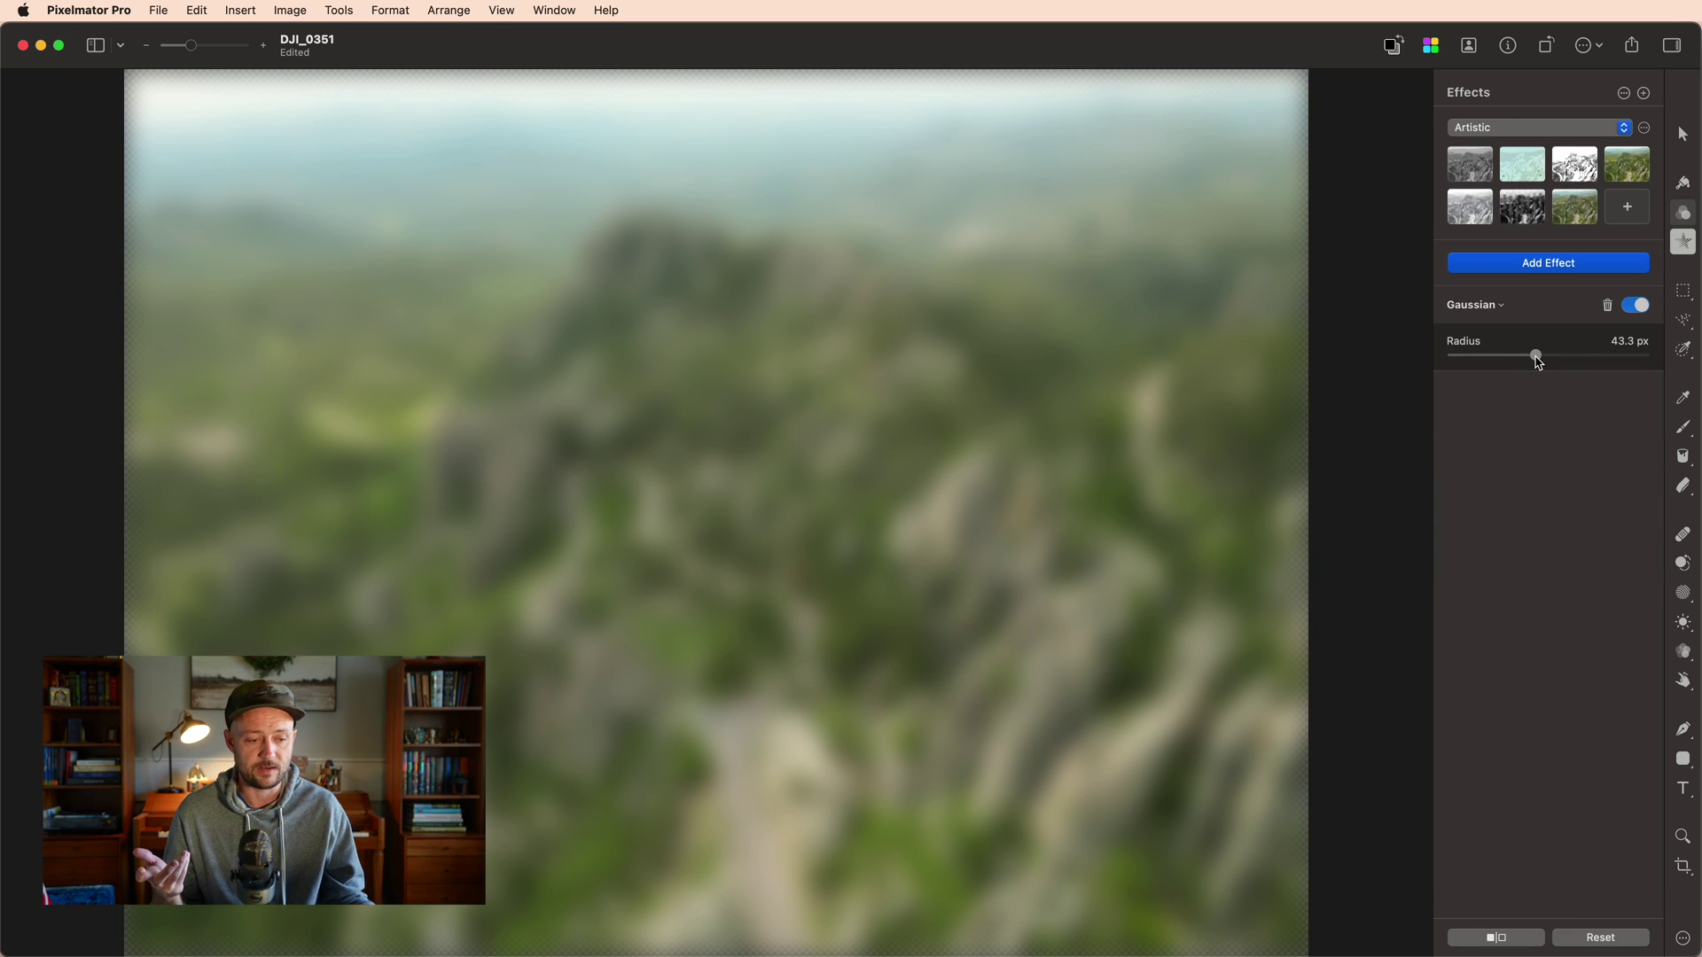
{"action": "mouse_move", "coordinate": [1536, 362]}
{"action": "left_mouse_down"}
{"action": "mouse_move", "coordinate": [1443, 365]}
{"action": "mouse_move", "coordinate": [1553, 356]}
{"action": "left_mouse_up"}
{"action": "left_click", "coordinate": [1609, 307]}
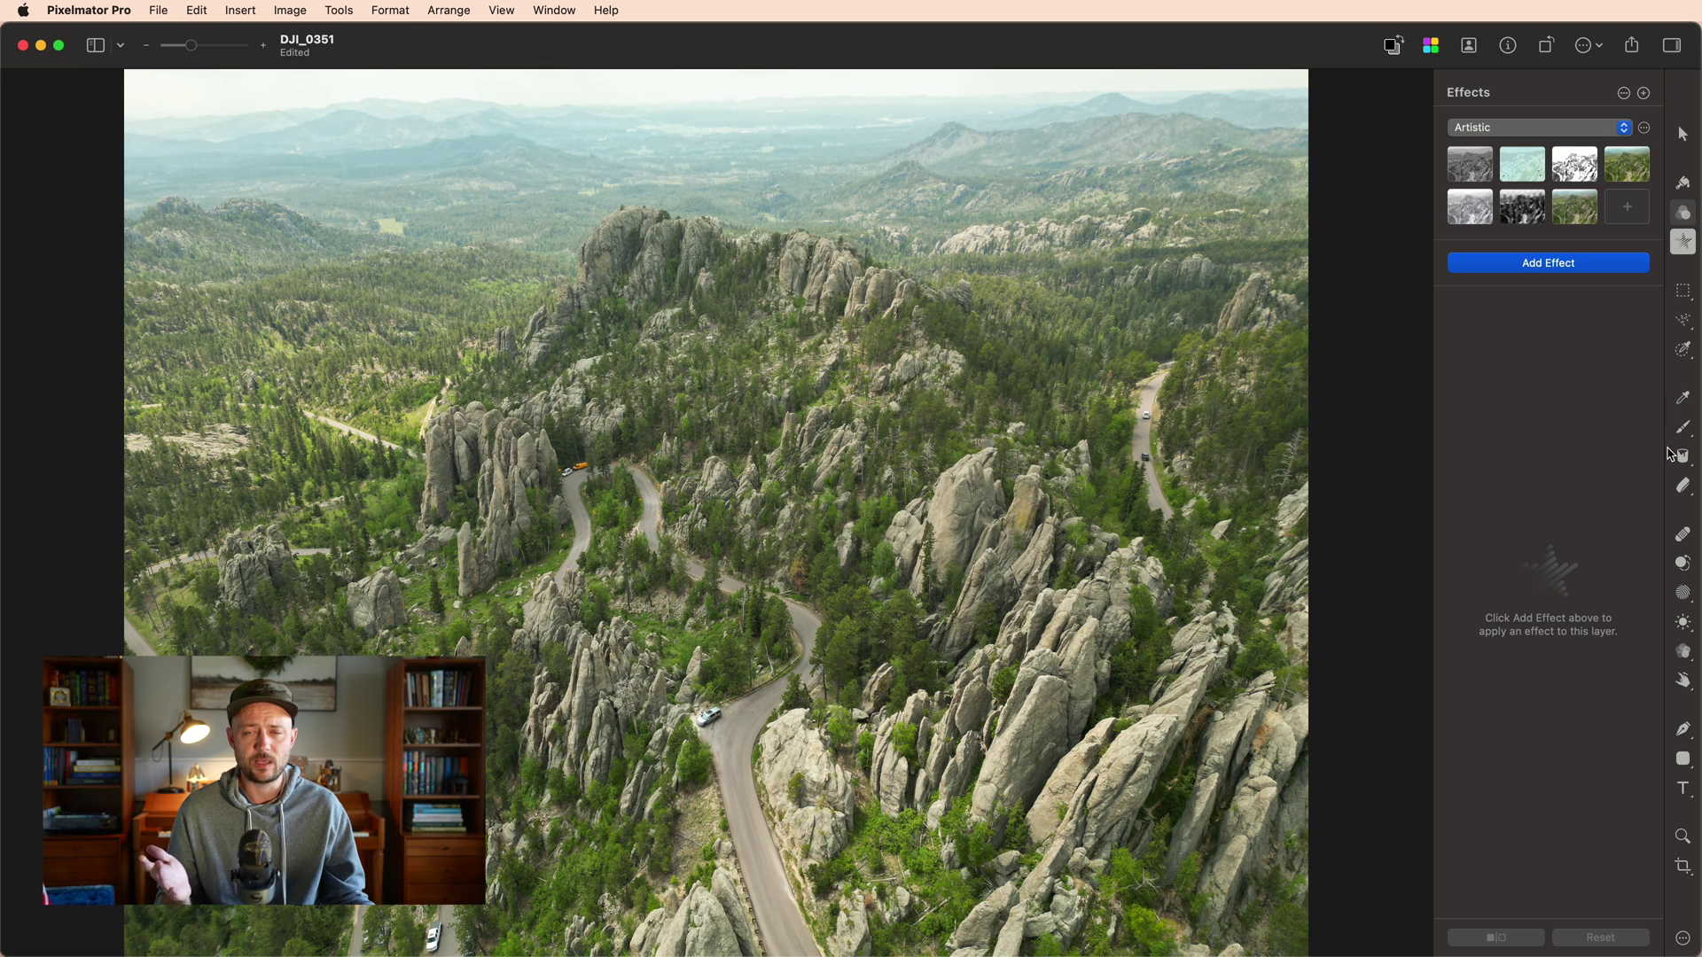
{"action": "left_click", "coordinate": [1683, 296]}
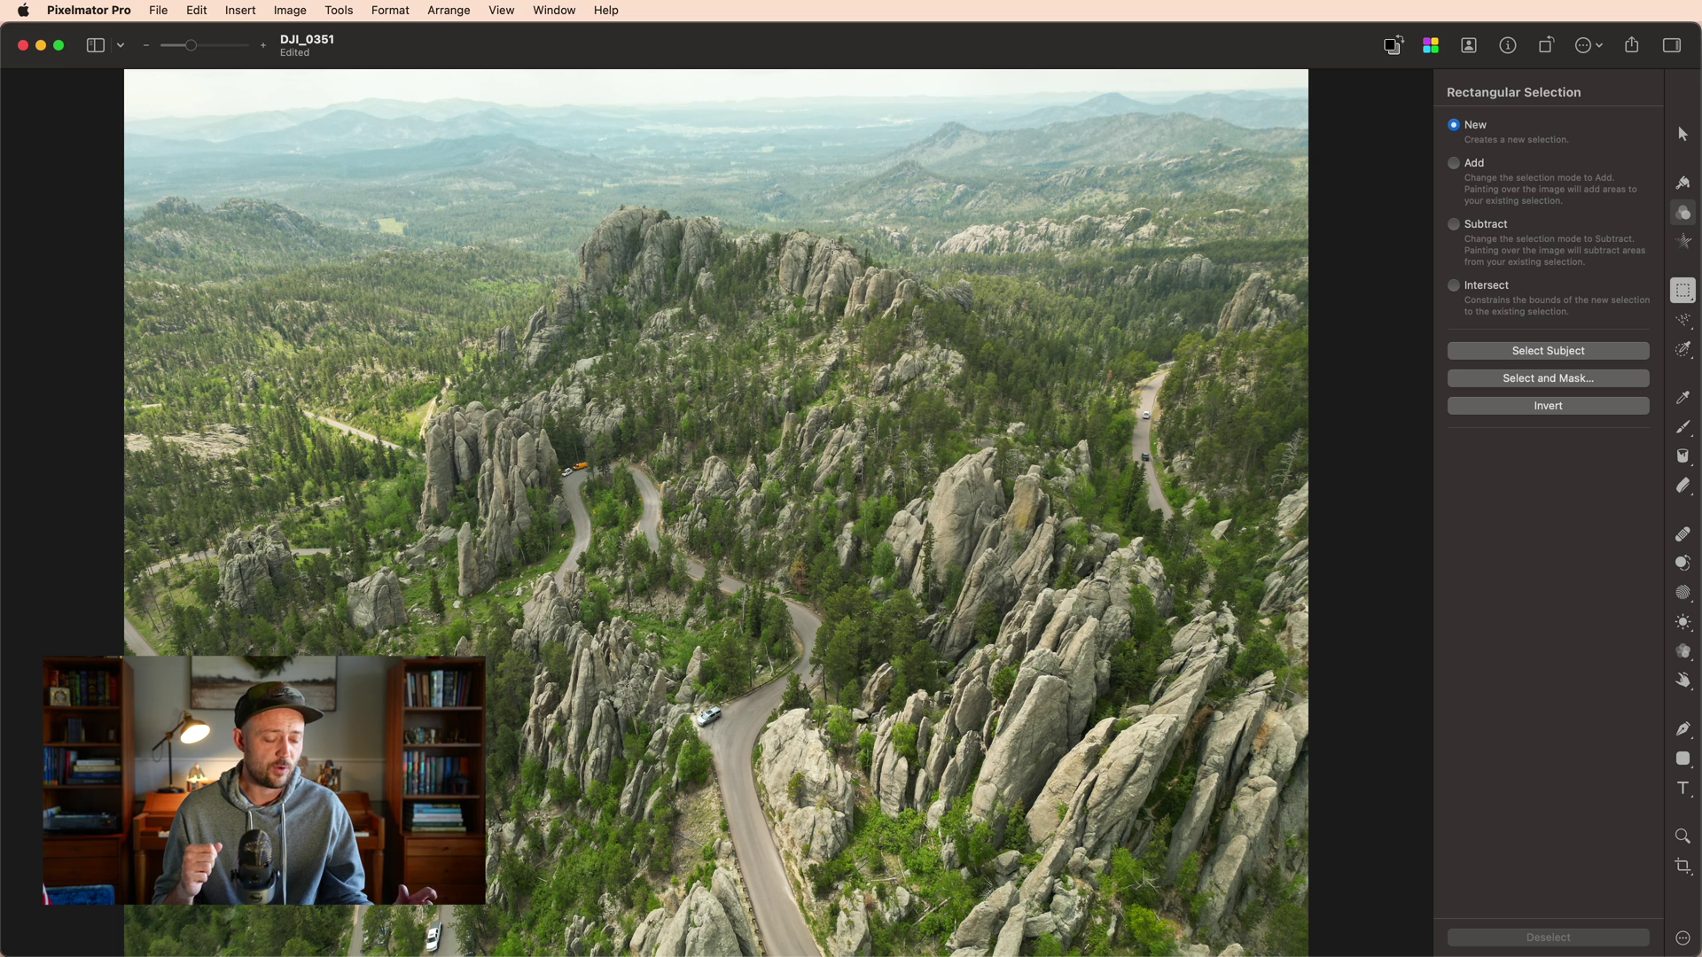
{"action": "left_click_drag", "start_coordinate": [778, 221], "coordinate": [1119, 592]}
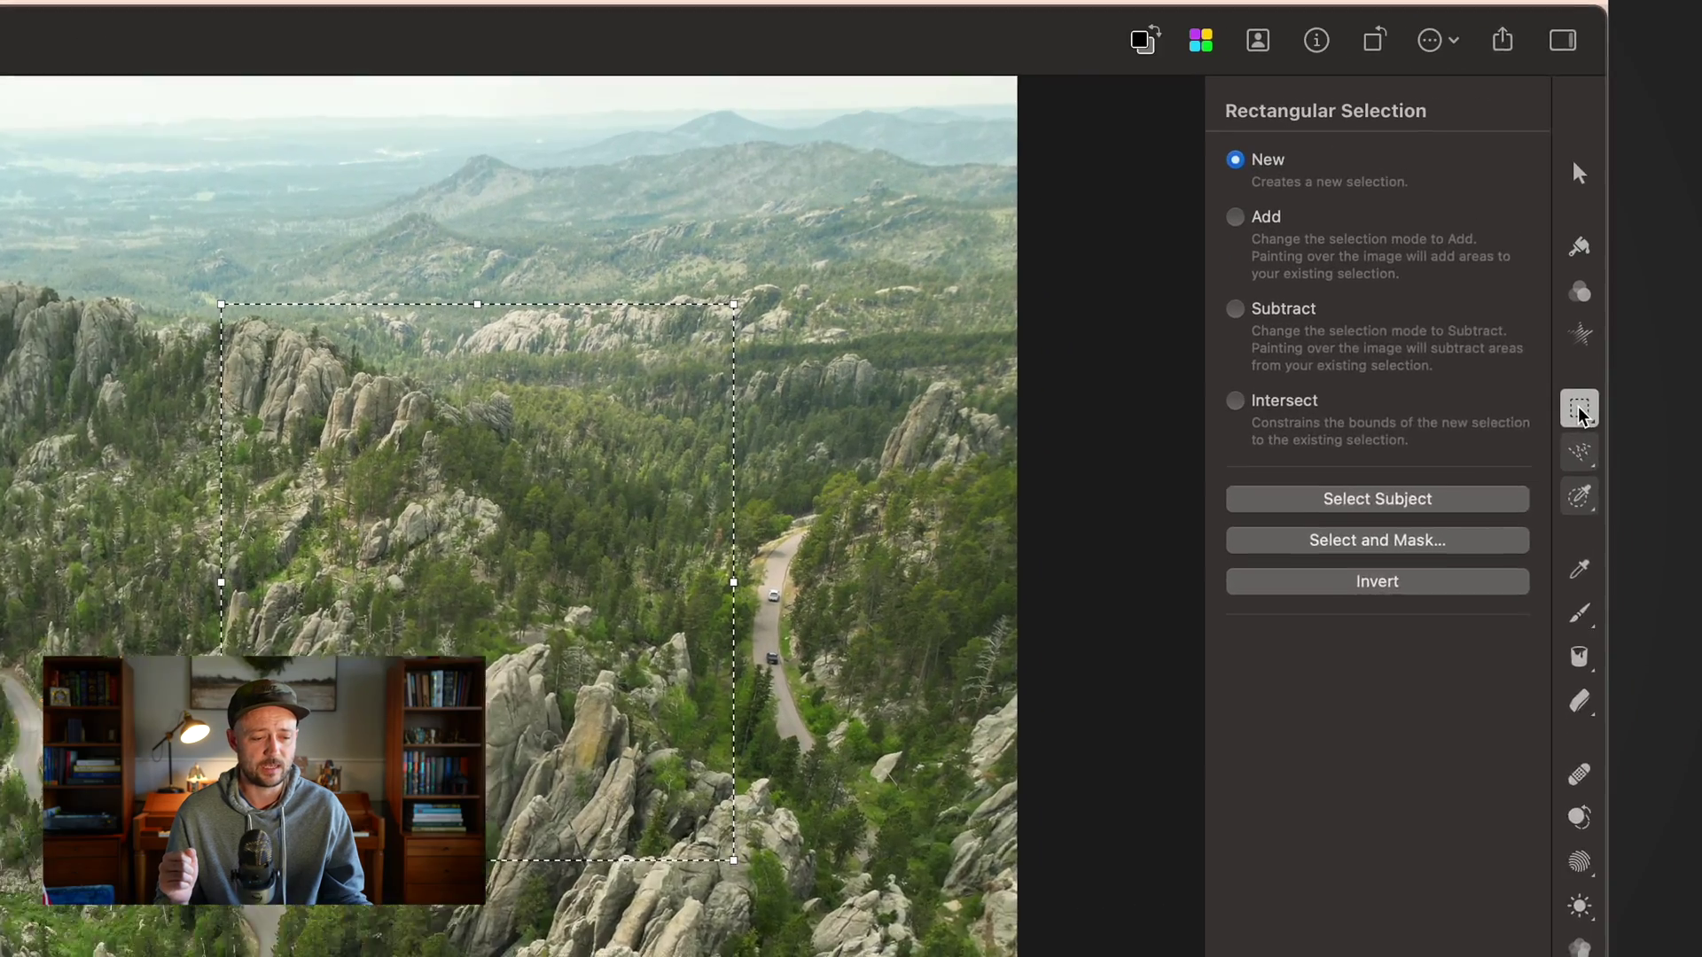
{"action": "left_click", "coordinate": [1681, 294]}
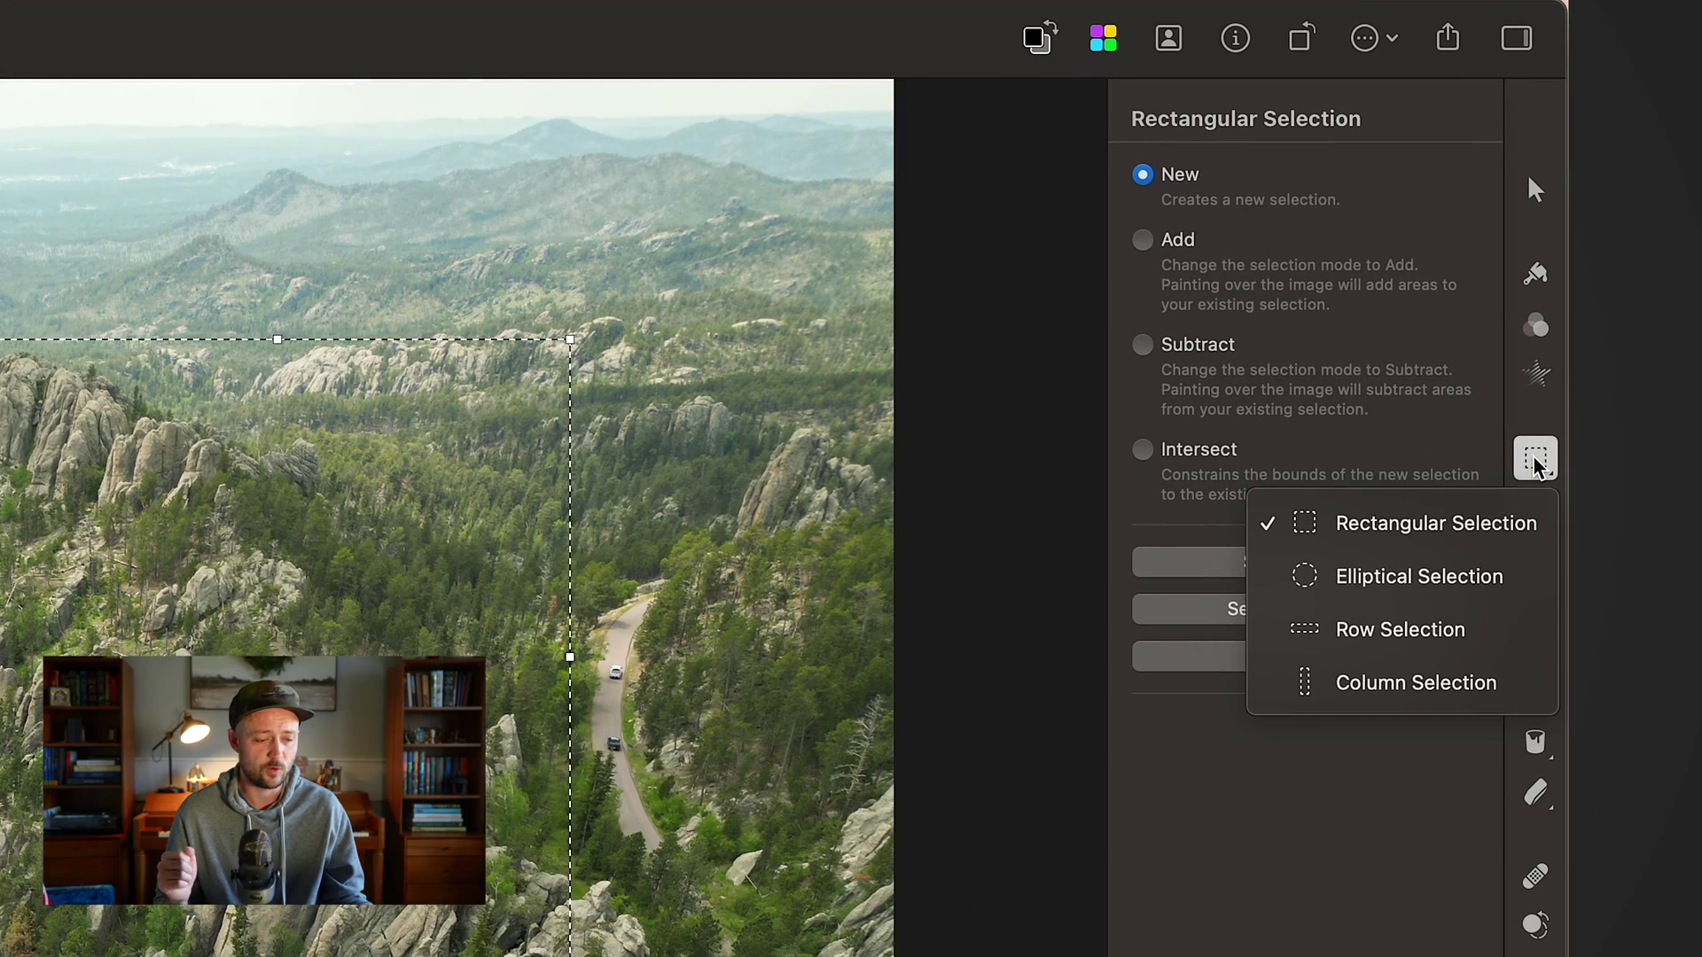
{"action": "left_click", "coordinate": [1538, 461]}
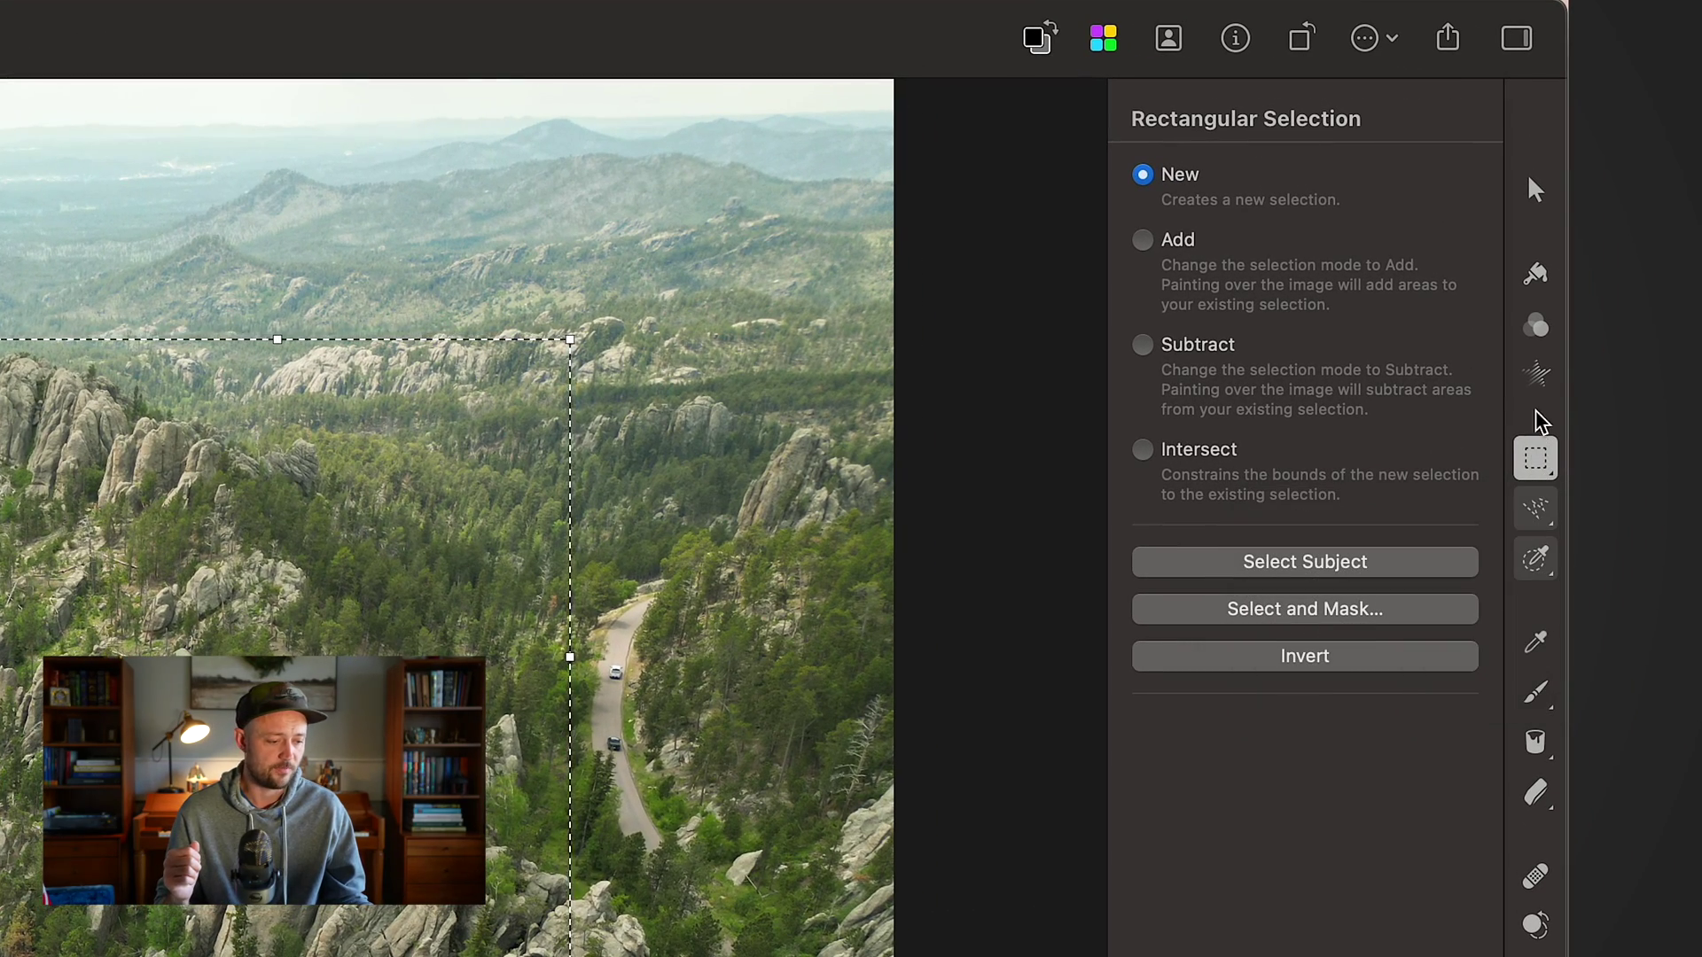
Blur the rocks-and-forest rectangle with a 31.5 px Gaussian blur, then deselect it
{"action": "left_click", "coordinate": [1537, 380]}
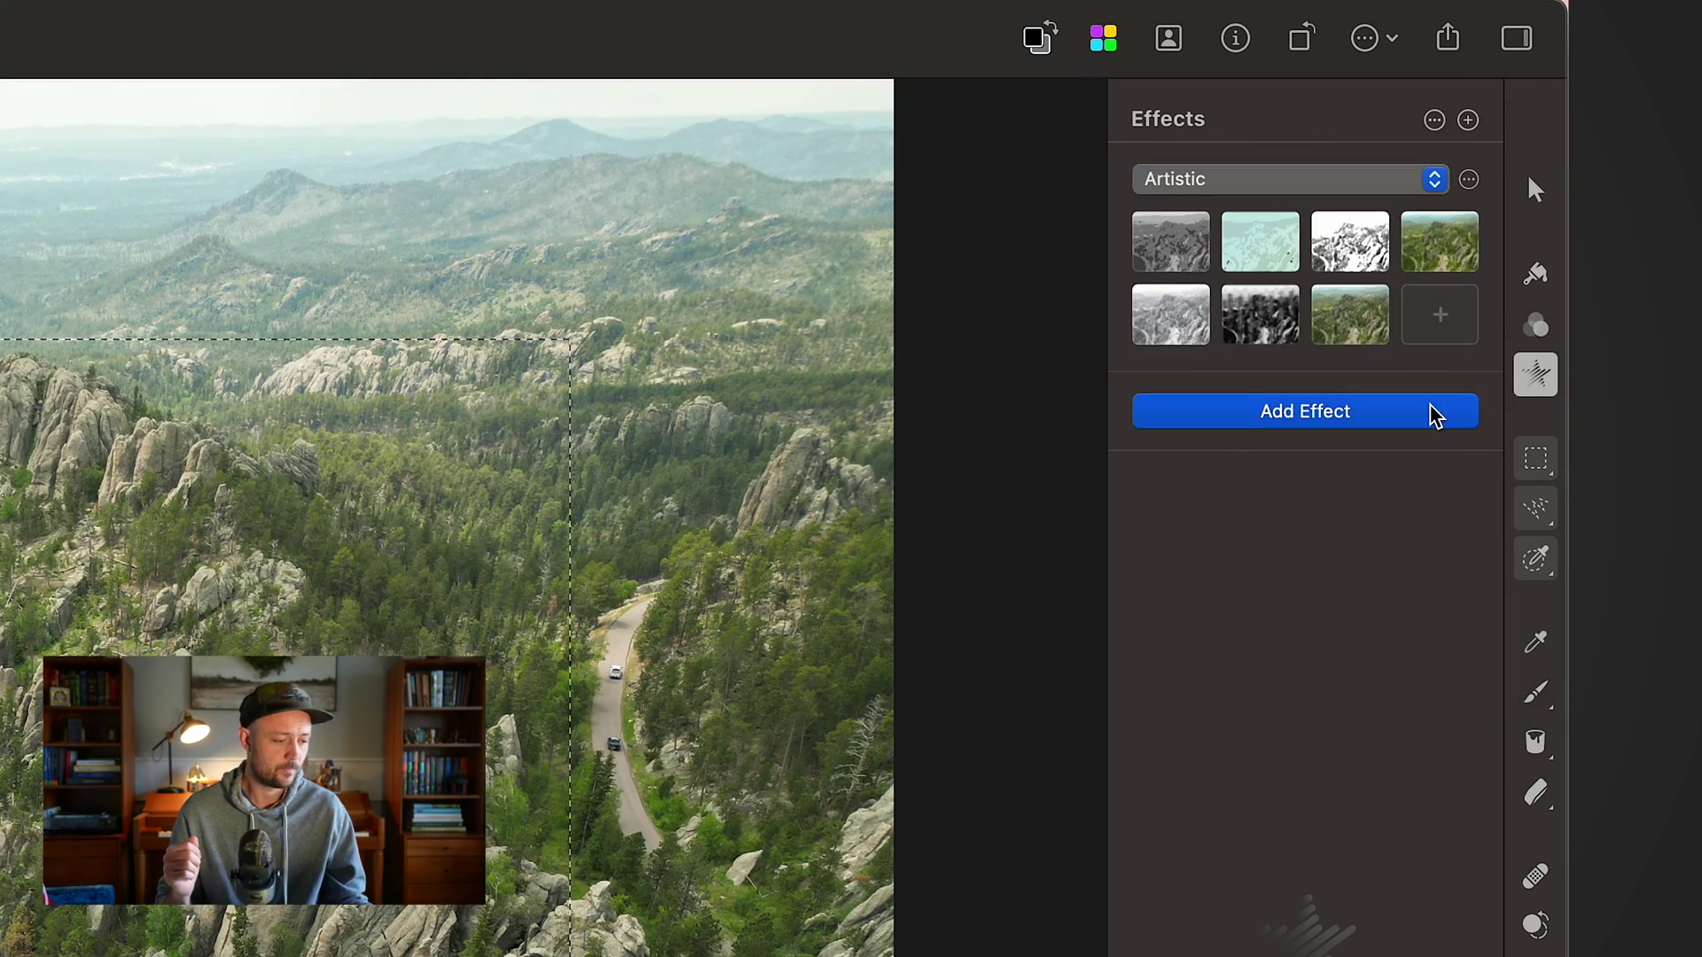
{"action": "left_click", "coordinate": [1426, 414]}
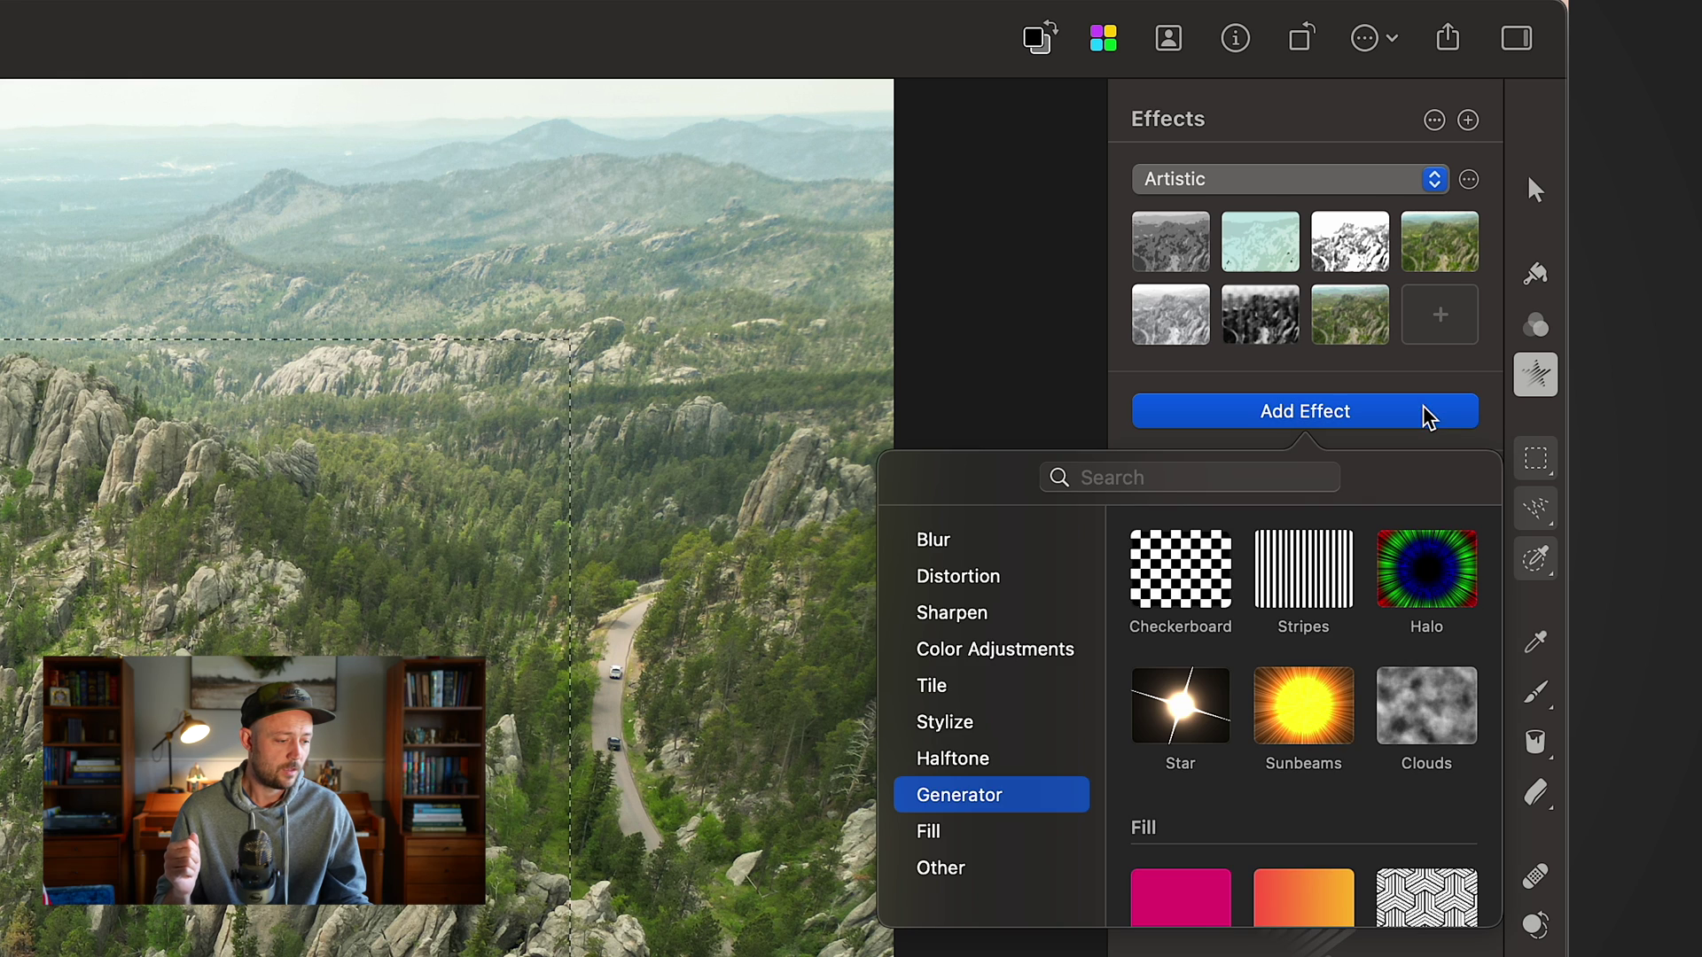
{"action": "left_click", "coordinate": [956, 544]}
{"action": "left_click", "coordinate": [1170, 601]}
{"action": "left_click_drag", "start_coordinate": [1178, 574], "coordinate": [1260, 585]}
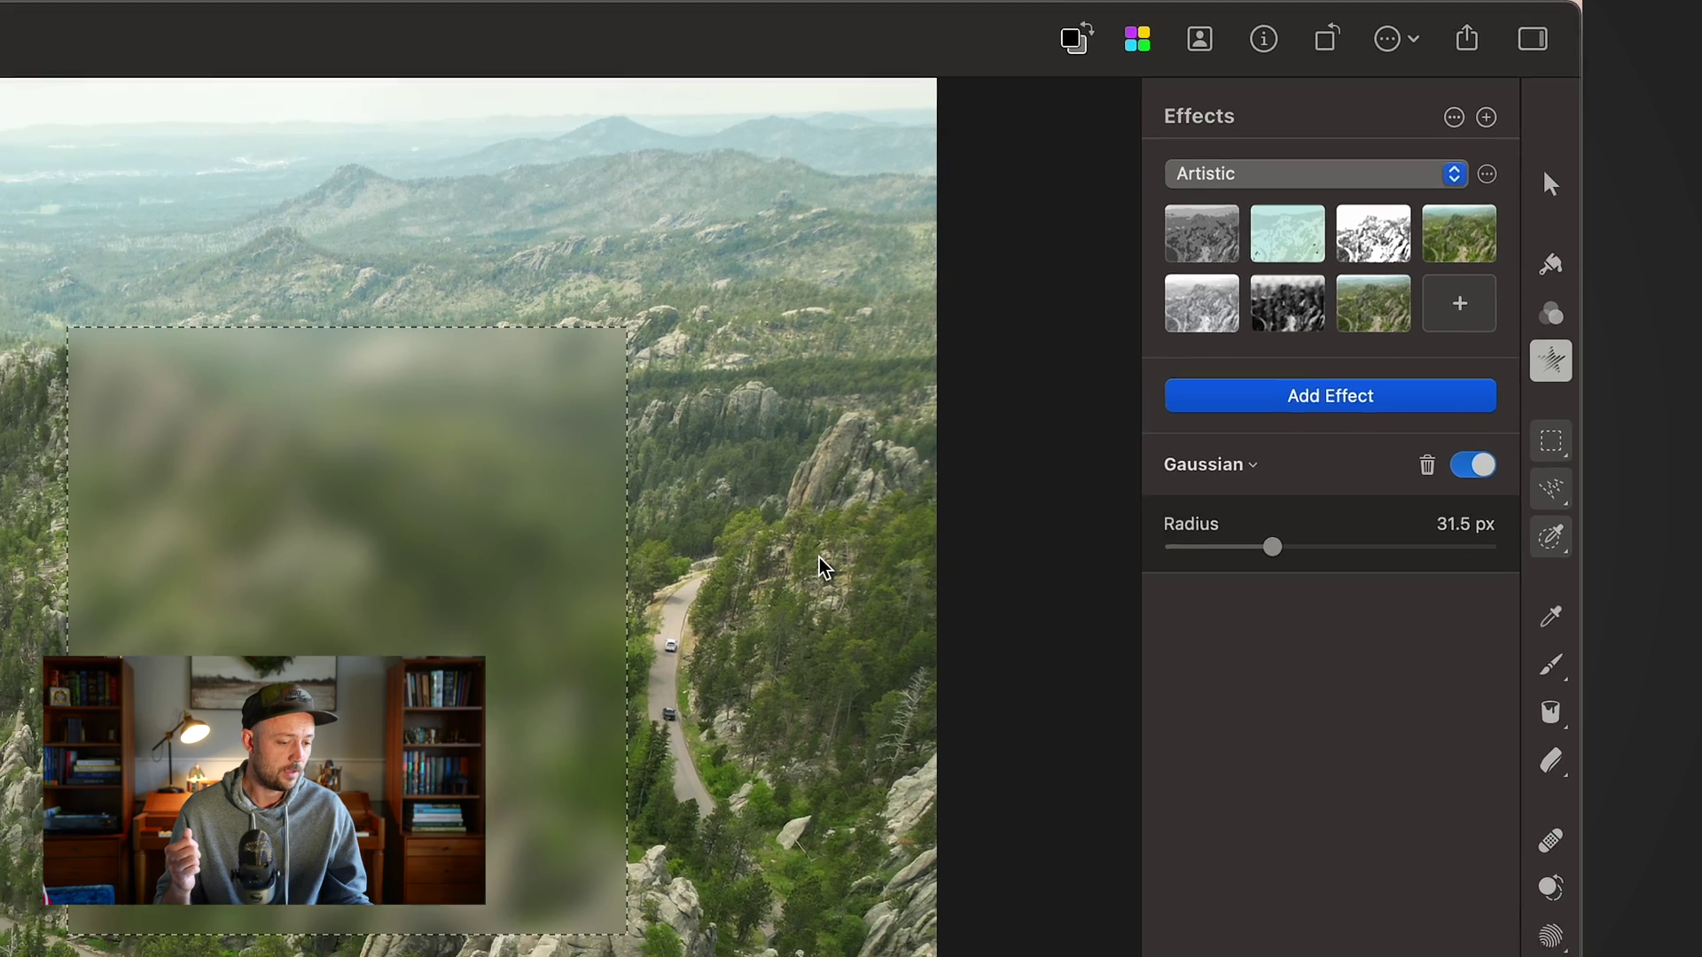
{"action": "left_click", "coordinate": [1536, 459]}
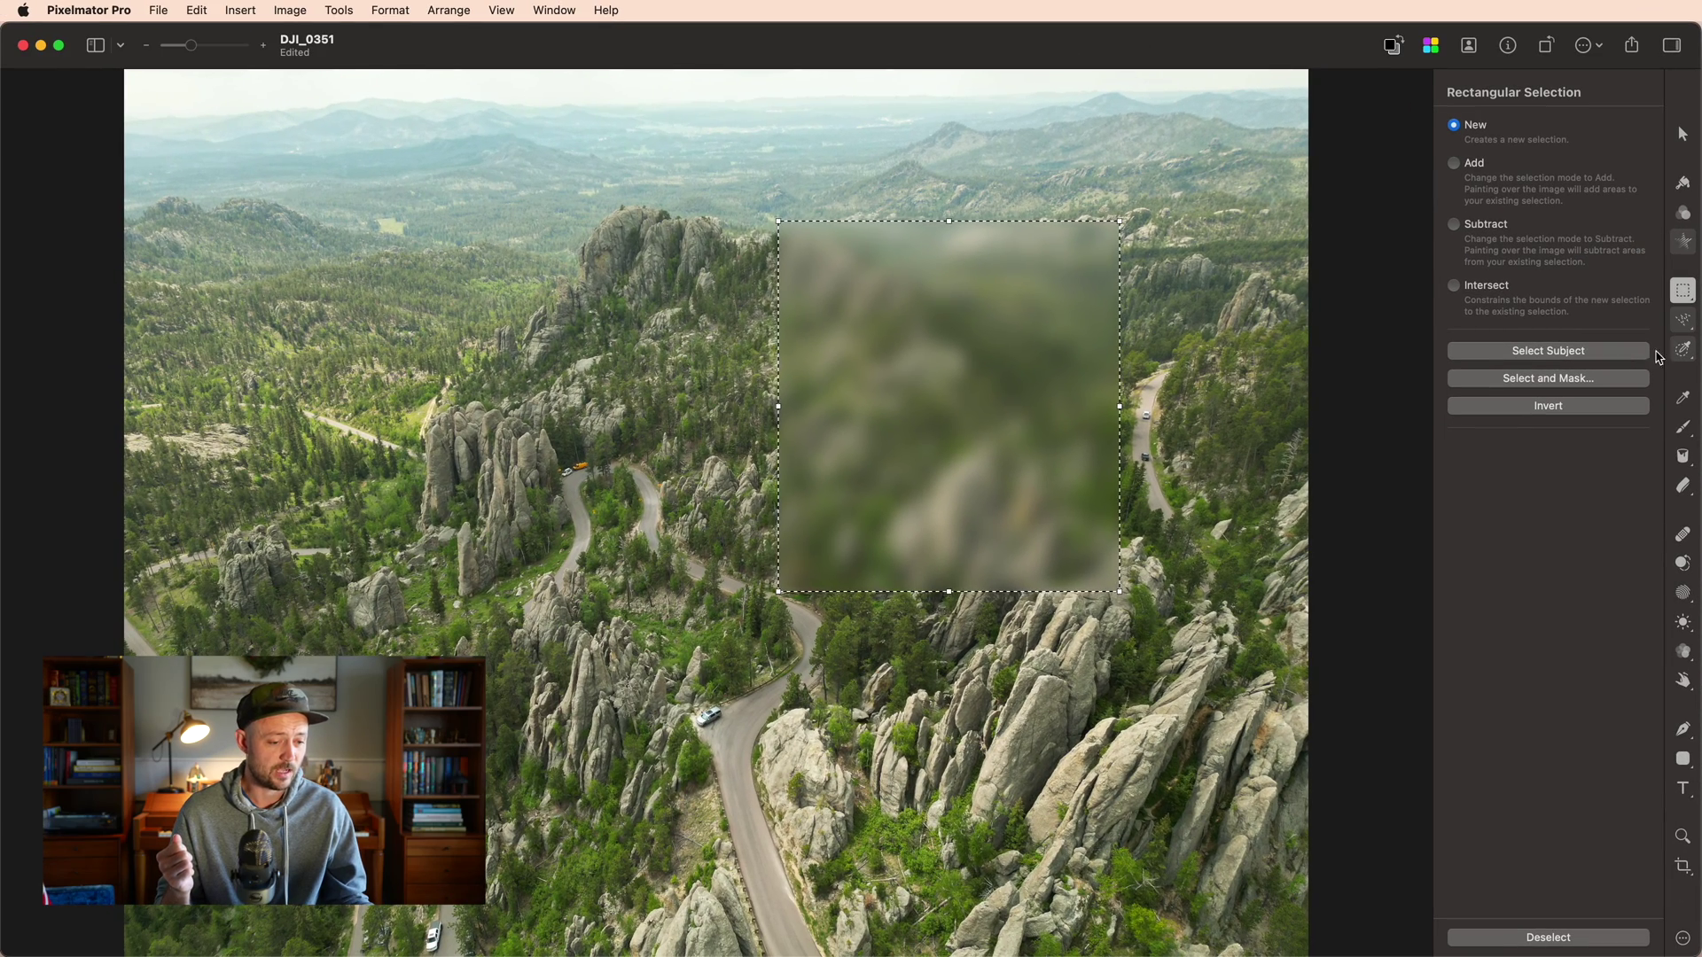
{"action": "left_click", "coordinate": [1513, 944]}
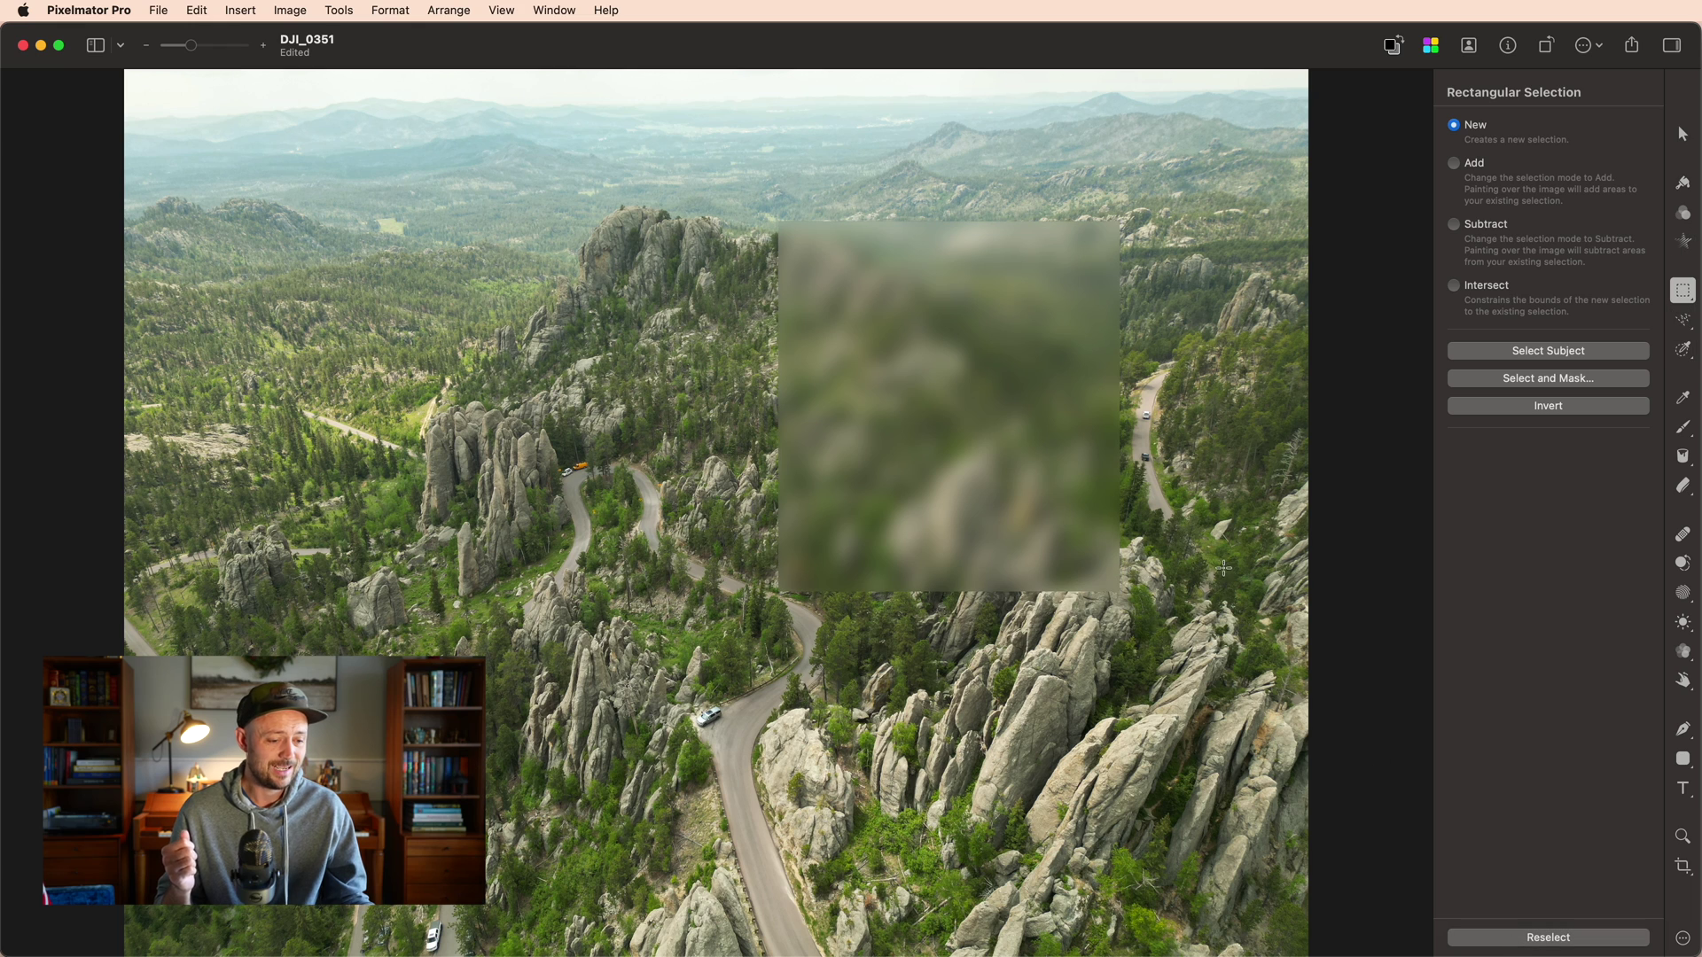
Show the image's effects and the Layers list while undoing the rectangular blur
{"action": "left_click", "coordinate": [1683, 240]}
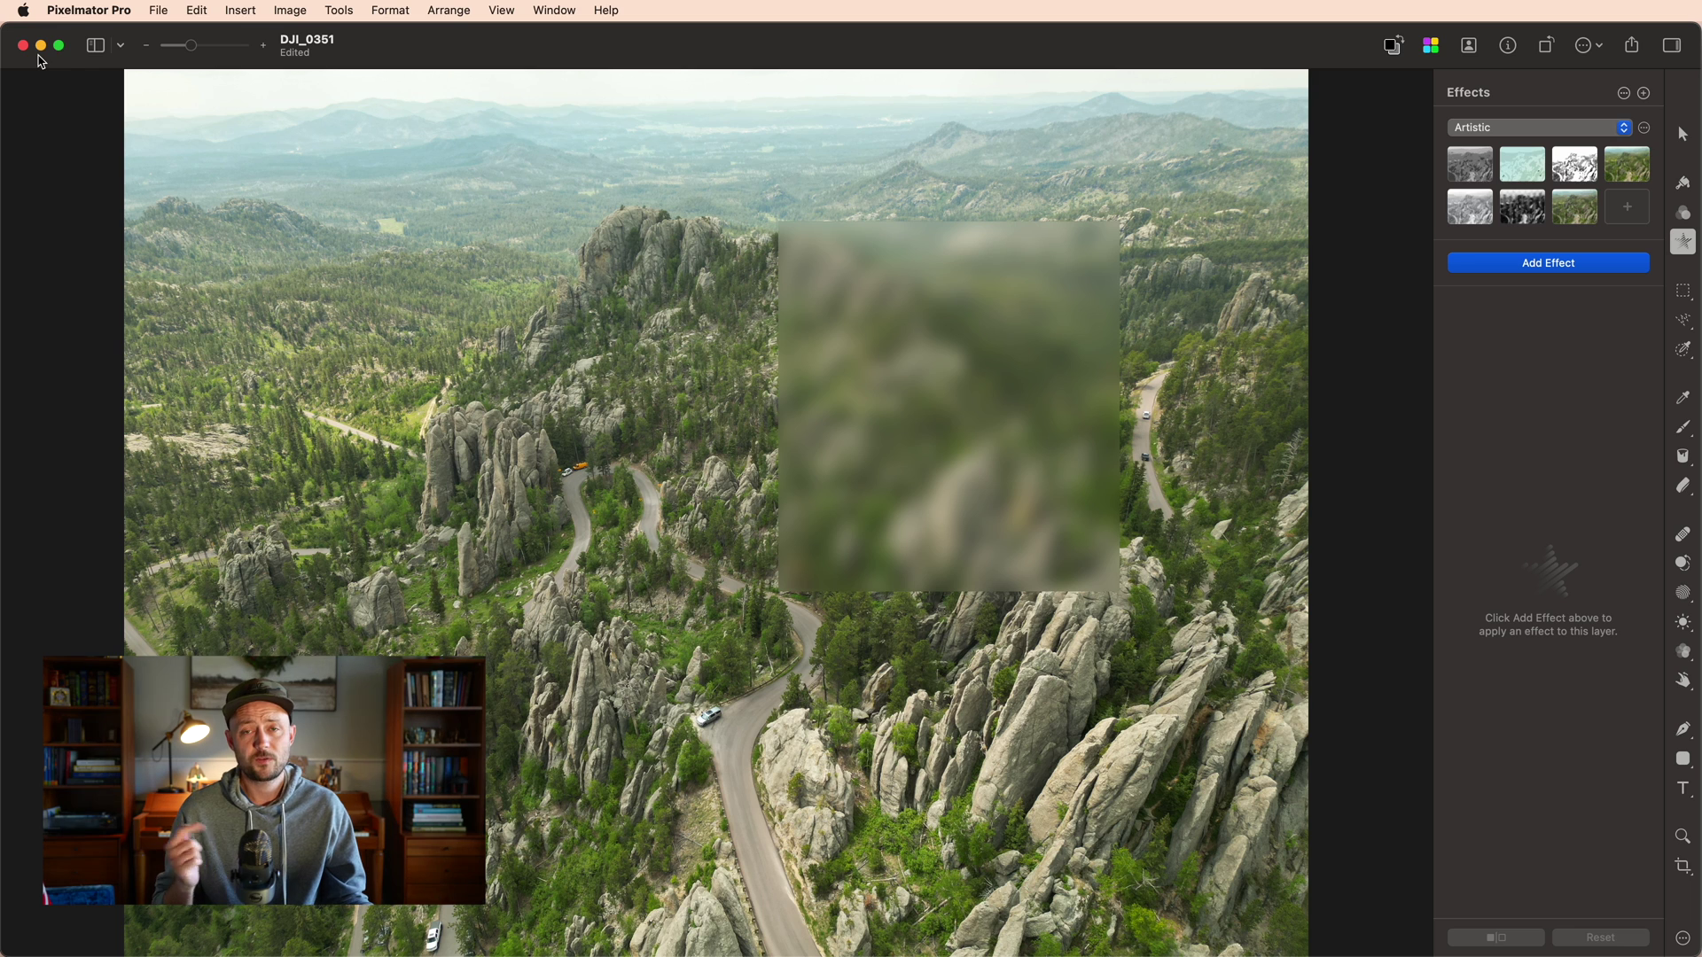
{"action": "left_click", "coordinate": [96, 46]}
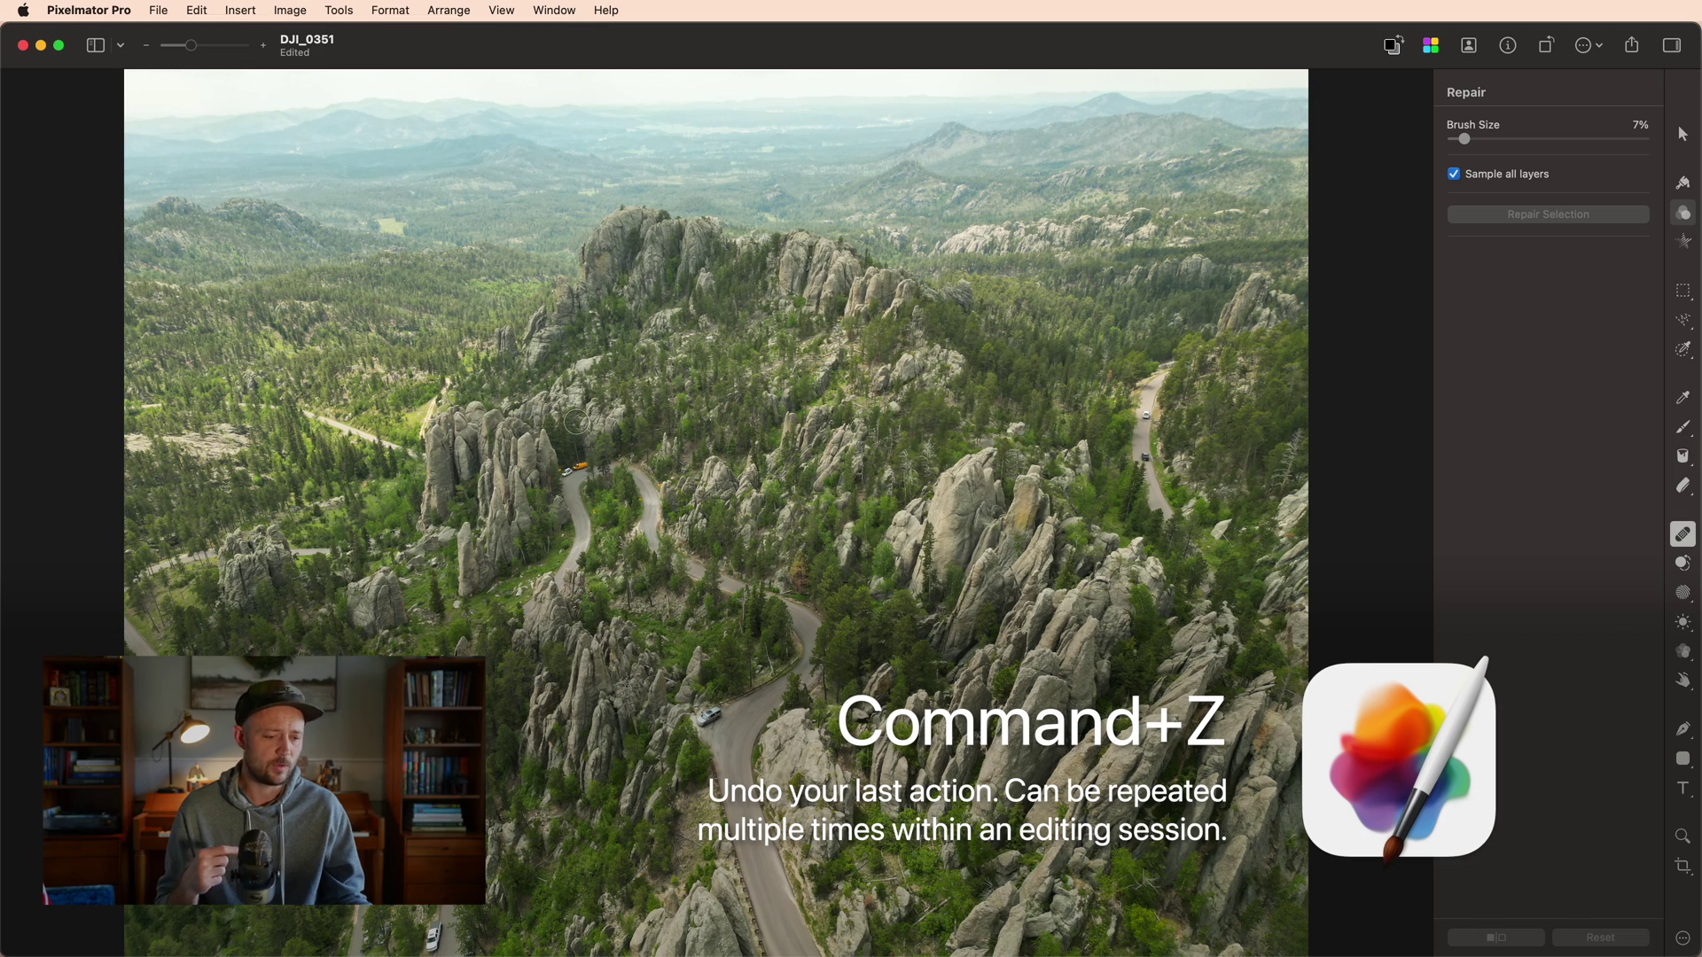
Undo one more step so the photo has no blur or effects
{"action": "key", "text": "m"}
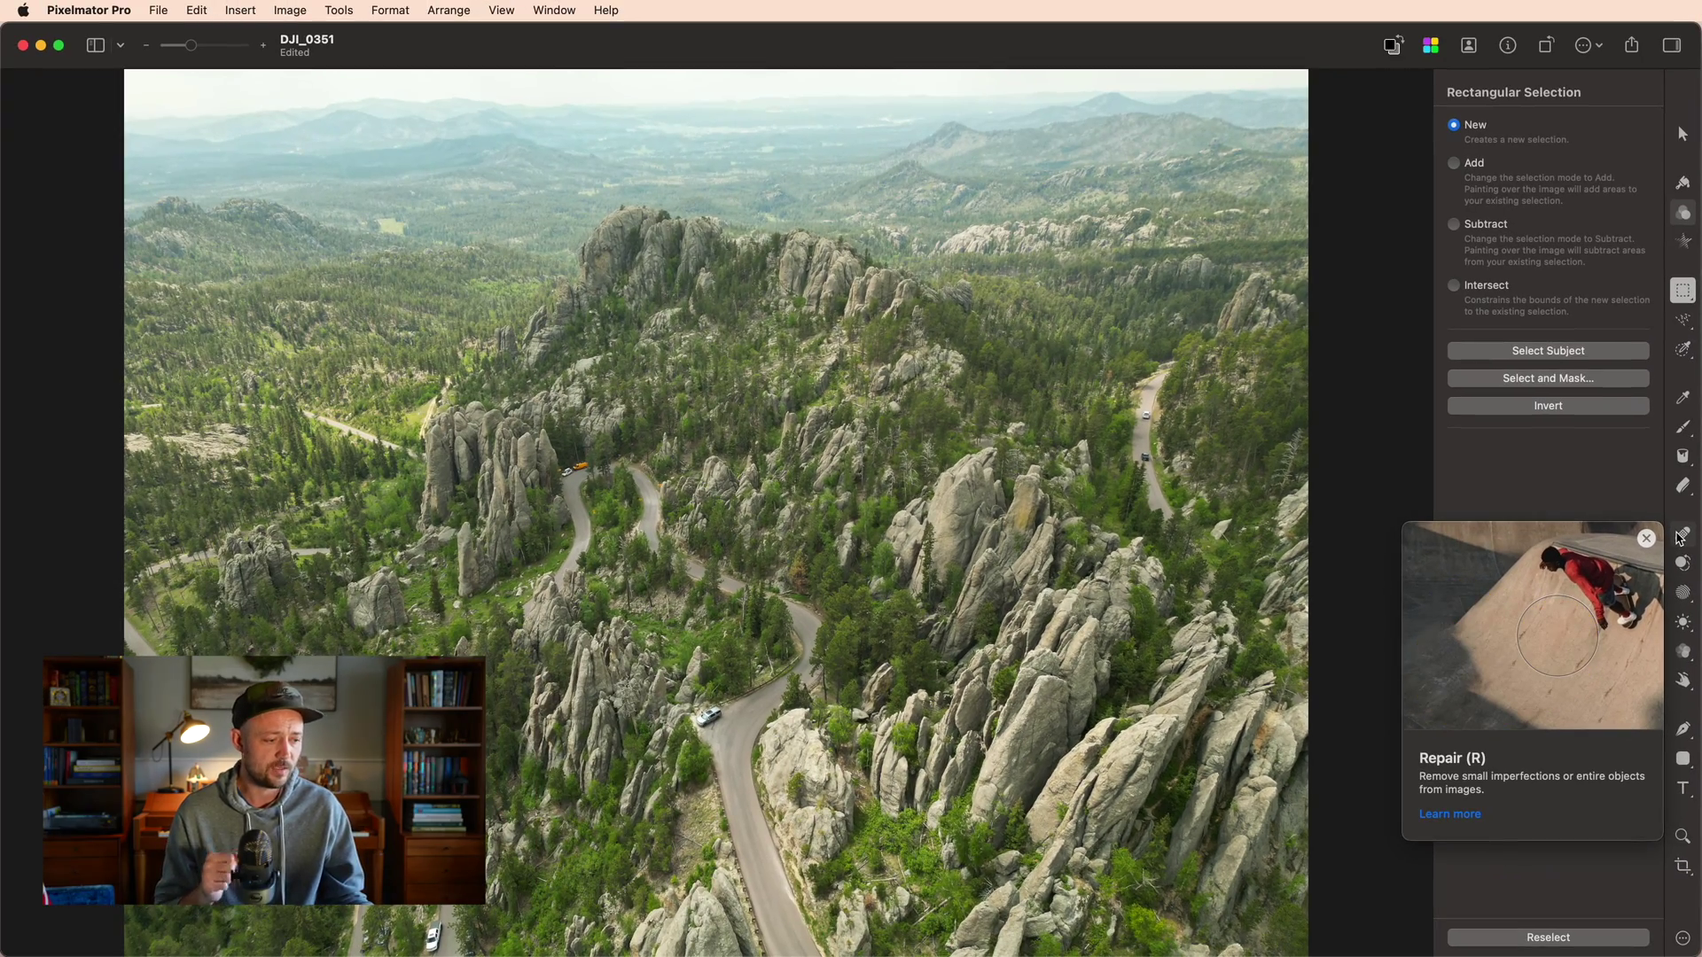
With the Repair tool, zoom to the winding road and paint out both yellow signs
{"action": "left_click", "coordinate": [1682, 534]}
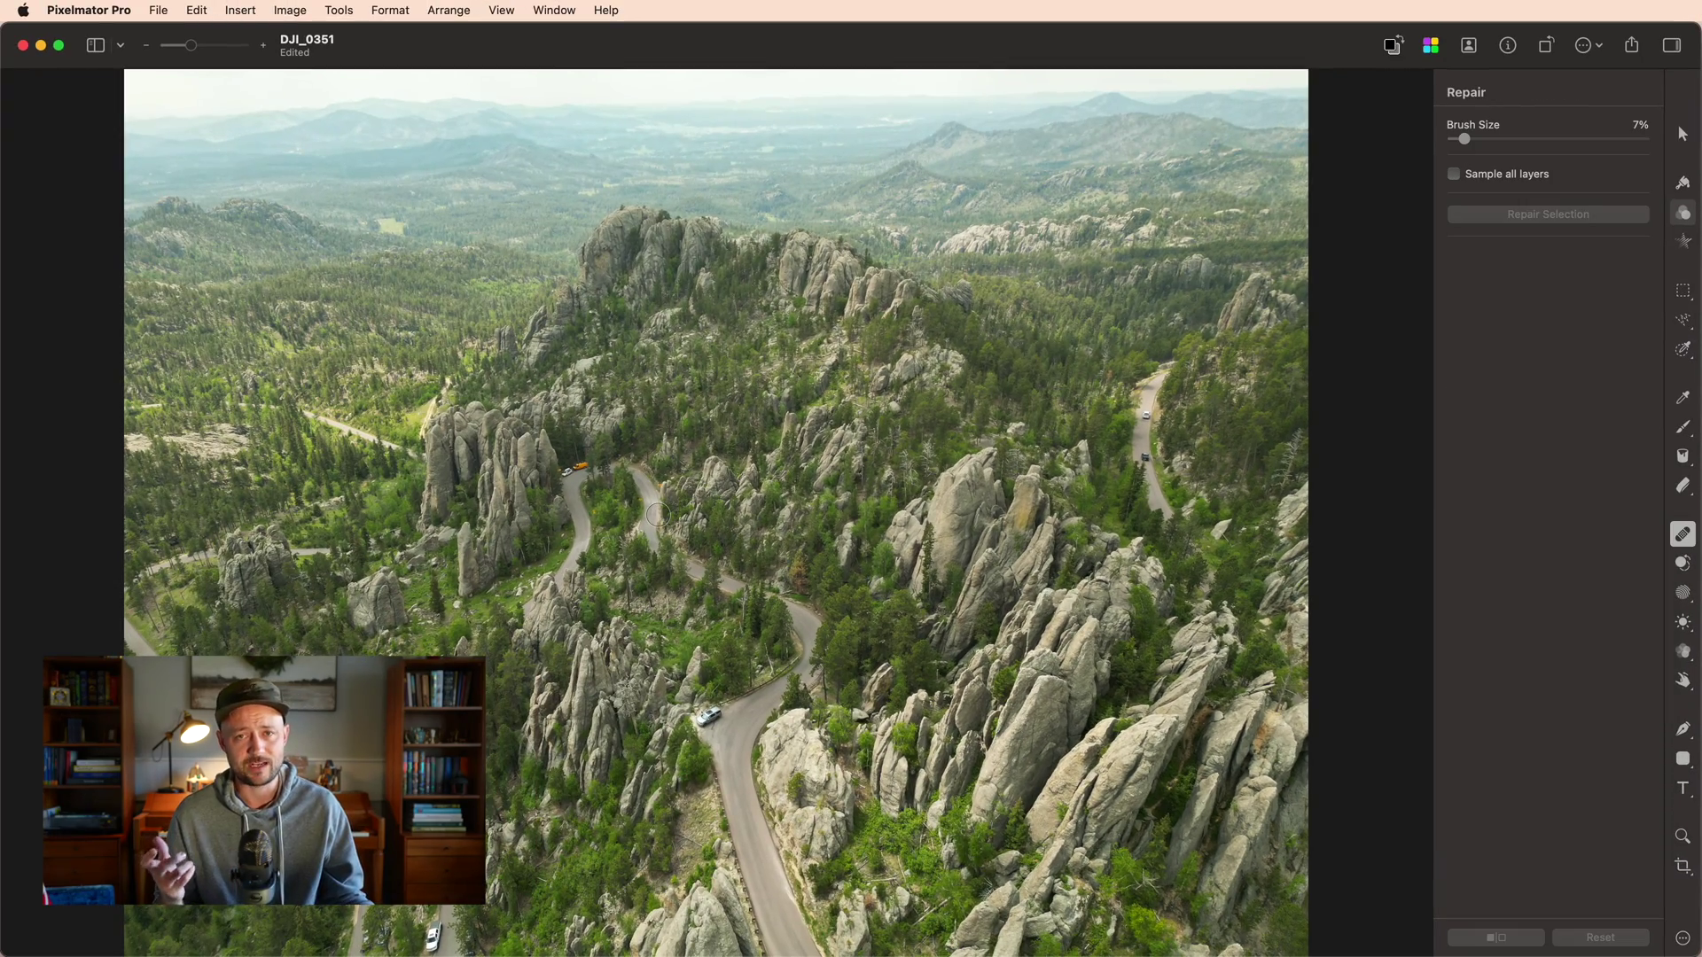
{"action": "scroll", "coordinate": [660, 522], "scroll_direction": "up", "scroll_amount": 10}
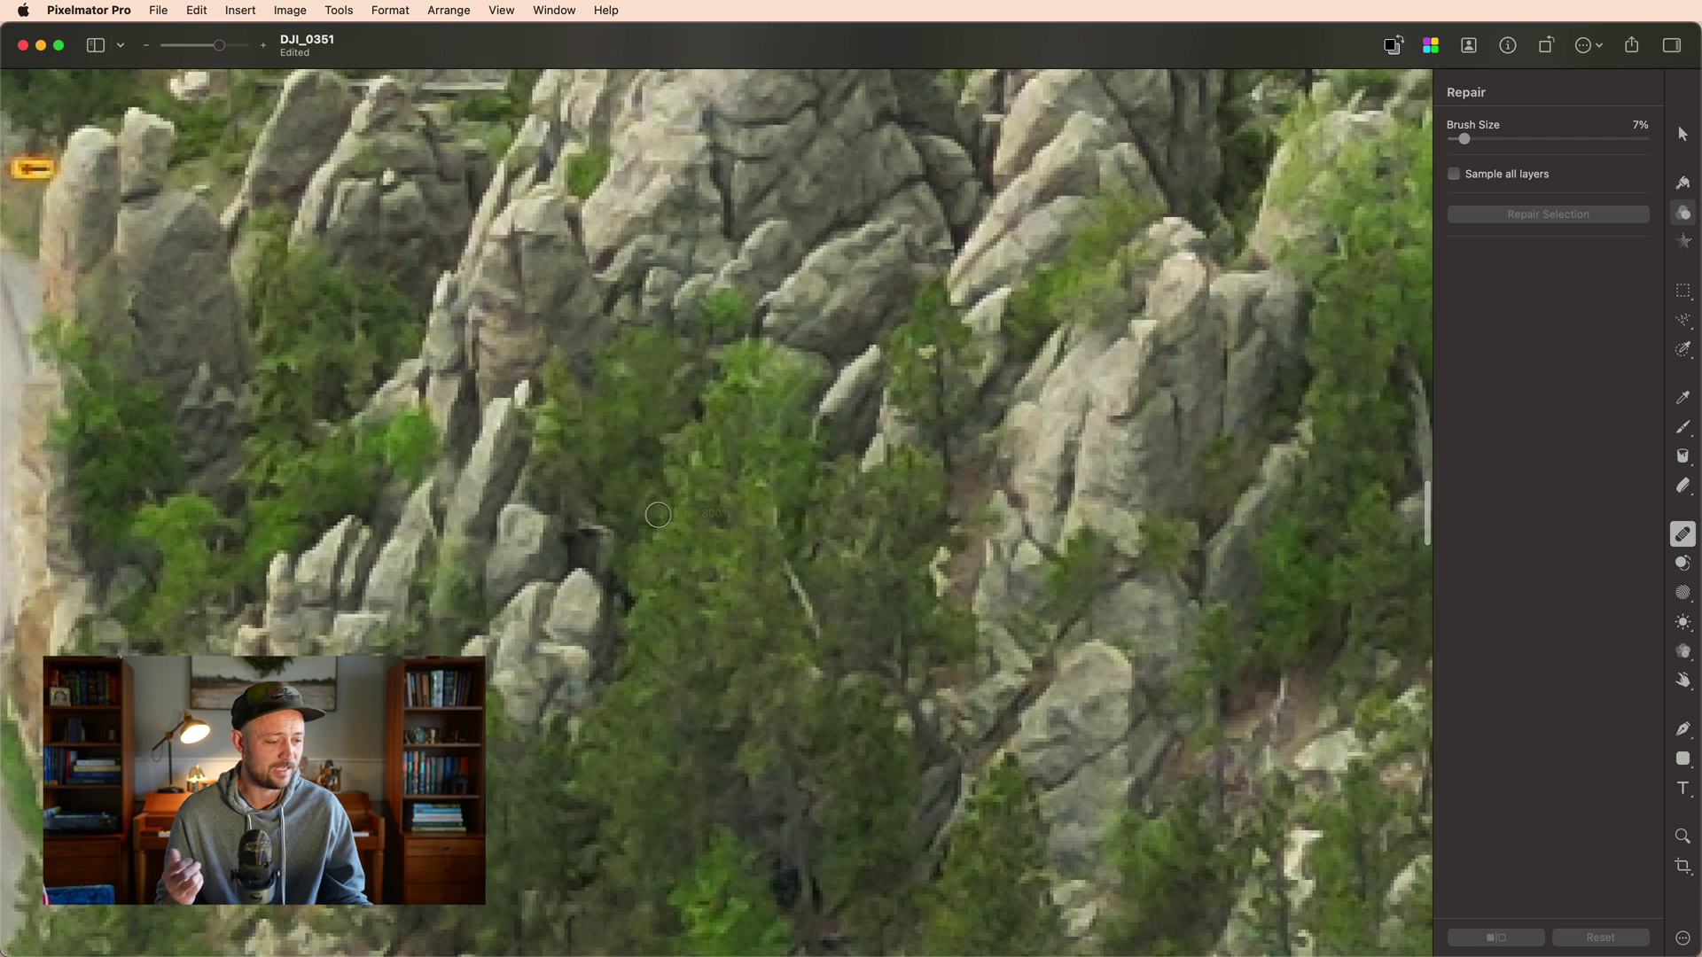
{"action": "scroll", "coordinate": [659, 515], "scroll_direction": "up", "scroll_amount": 3}
{"action": "scroll", "coordinate": [660, 515], "scroll_direction": "left", "scroll_amount": 3}
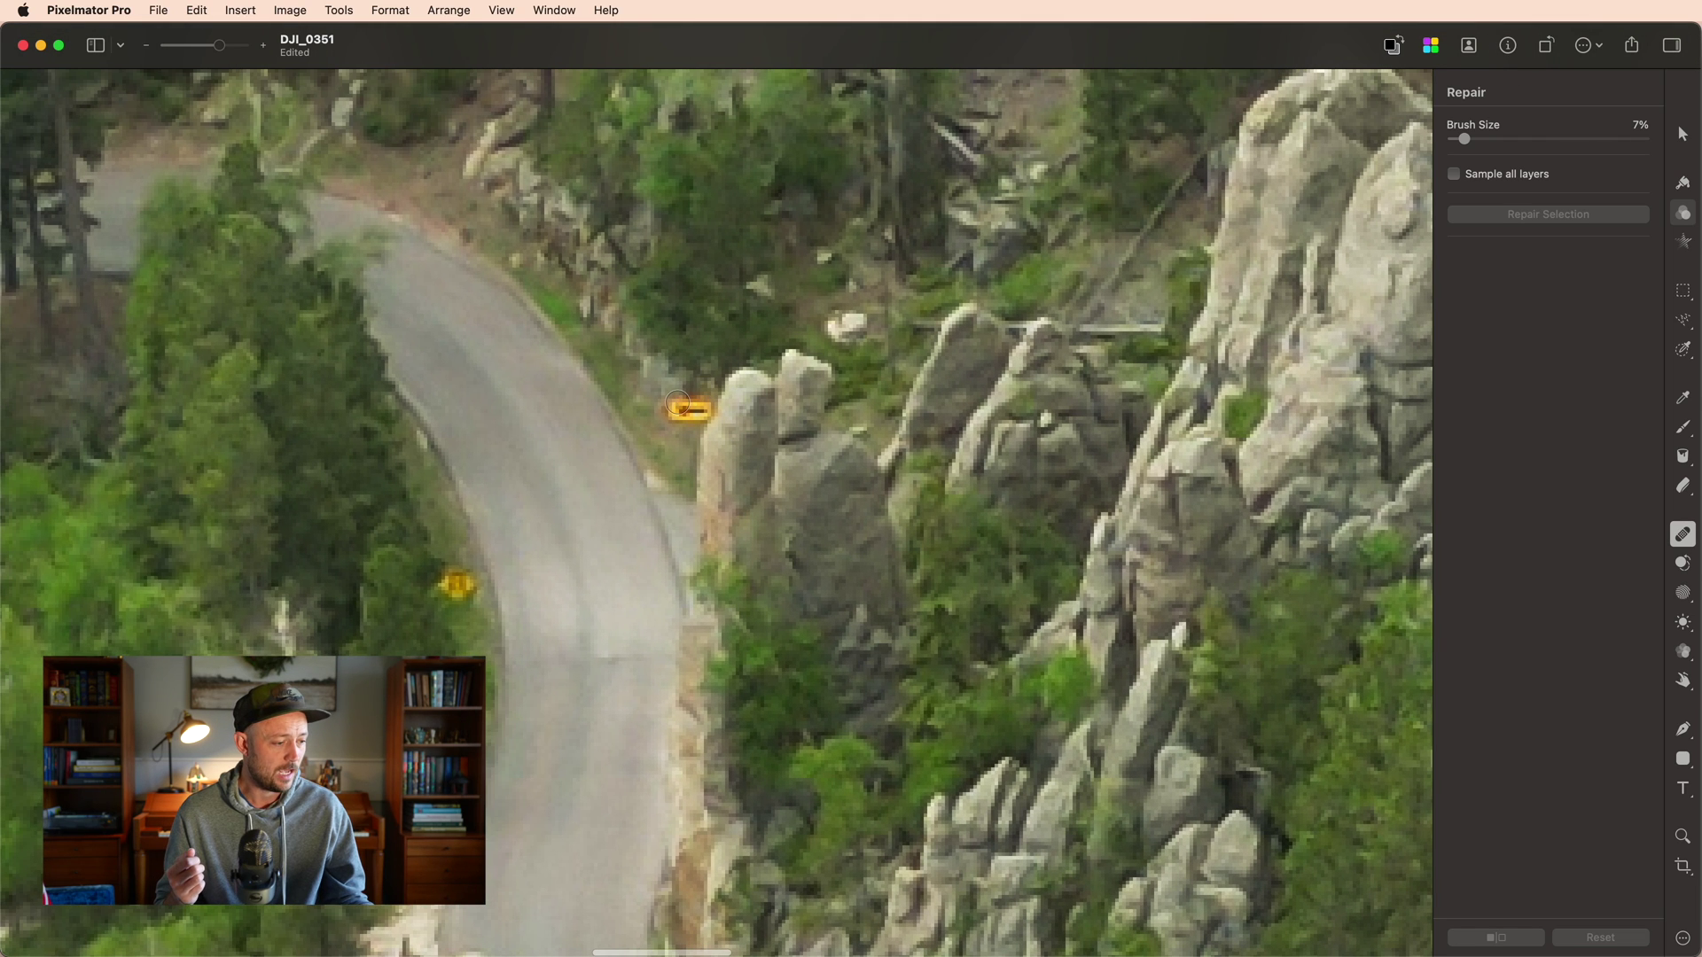
{"action": "mouse_move", "coordinate": [678, 404]}
{"action": "left_mouse_down"}
{"action": "mouse_move", "coordinate": [712, 403]}
{"action": "mouse_move", "coordinate": [674, 408]}
{"action": "left_mouse_up"}
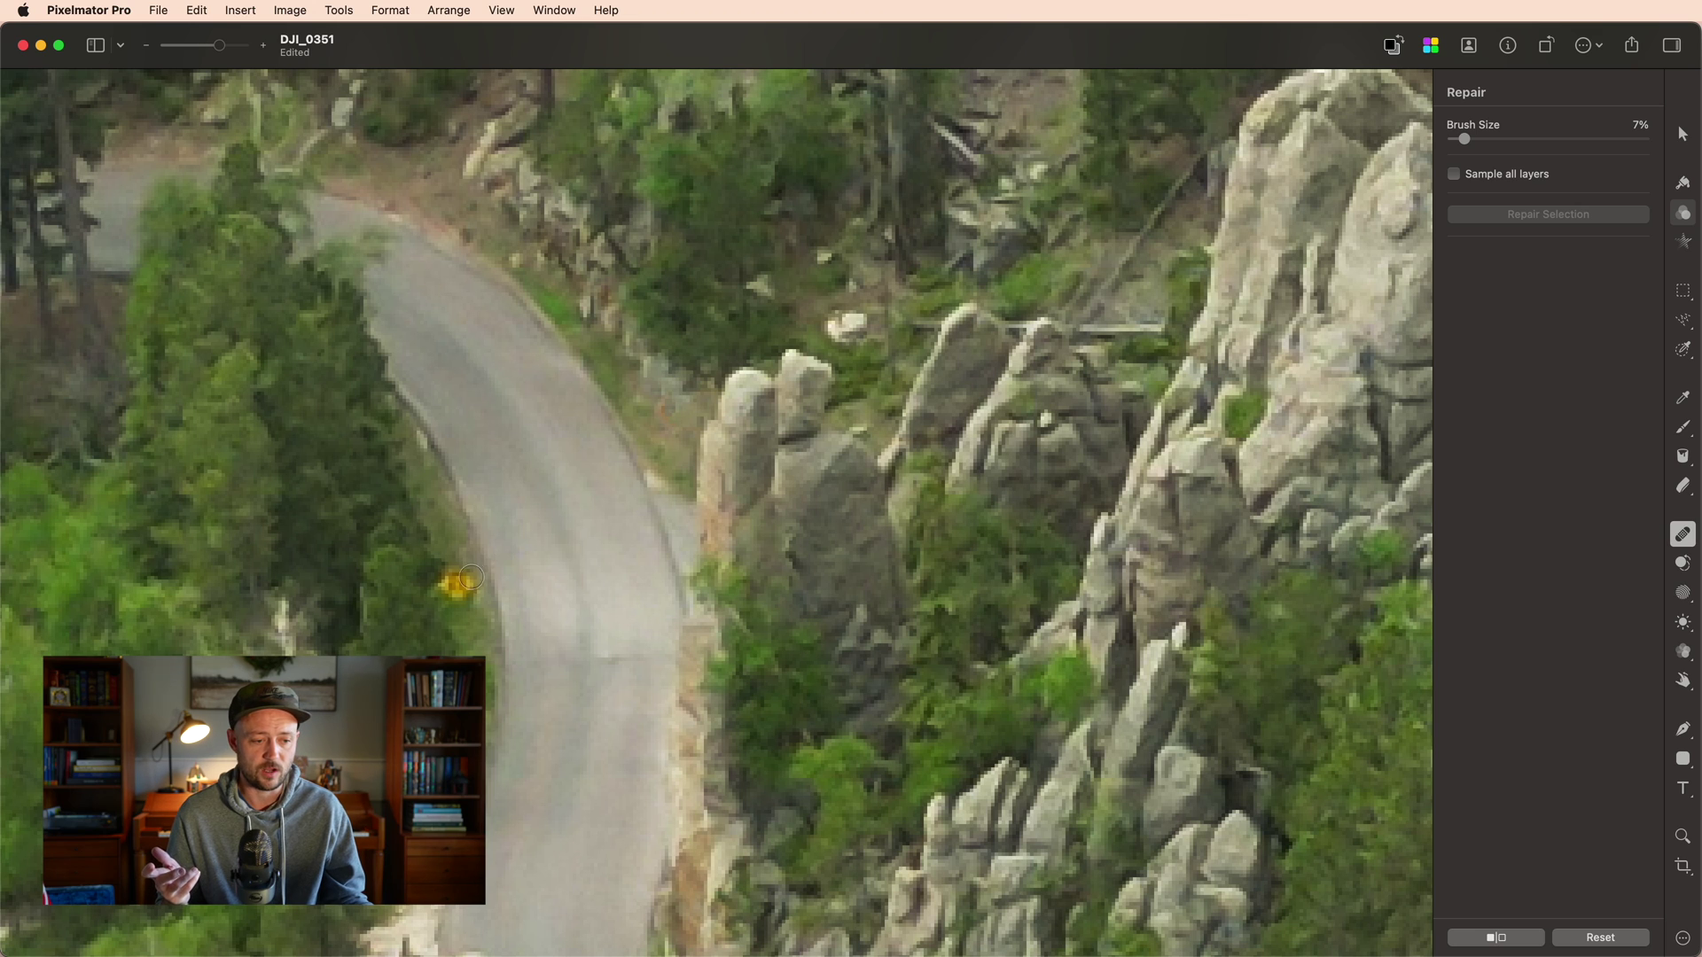
{"action": "mouse_move", "coordinate": [470, 578]}
{"action": "left_mouse_down"}
{"action": "mouse_move", "coordinate": [439, 580]}
{"action": "mouse_move", "coordinate": [456, 595]}
{"action": "mouse_move", "coordinate": [471, 578]}
{"action": "left_mouse_up"}
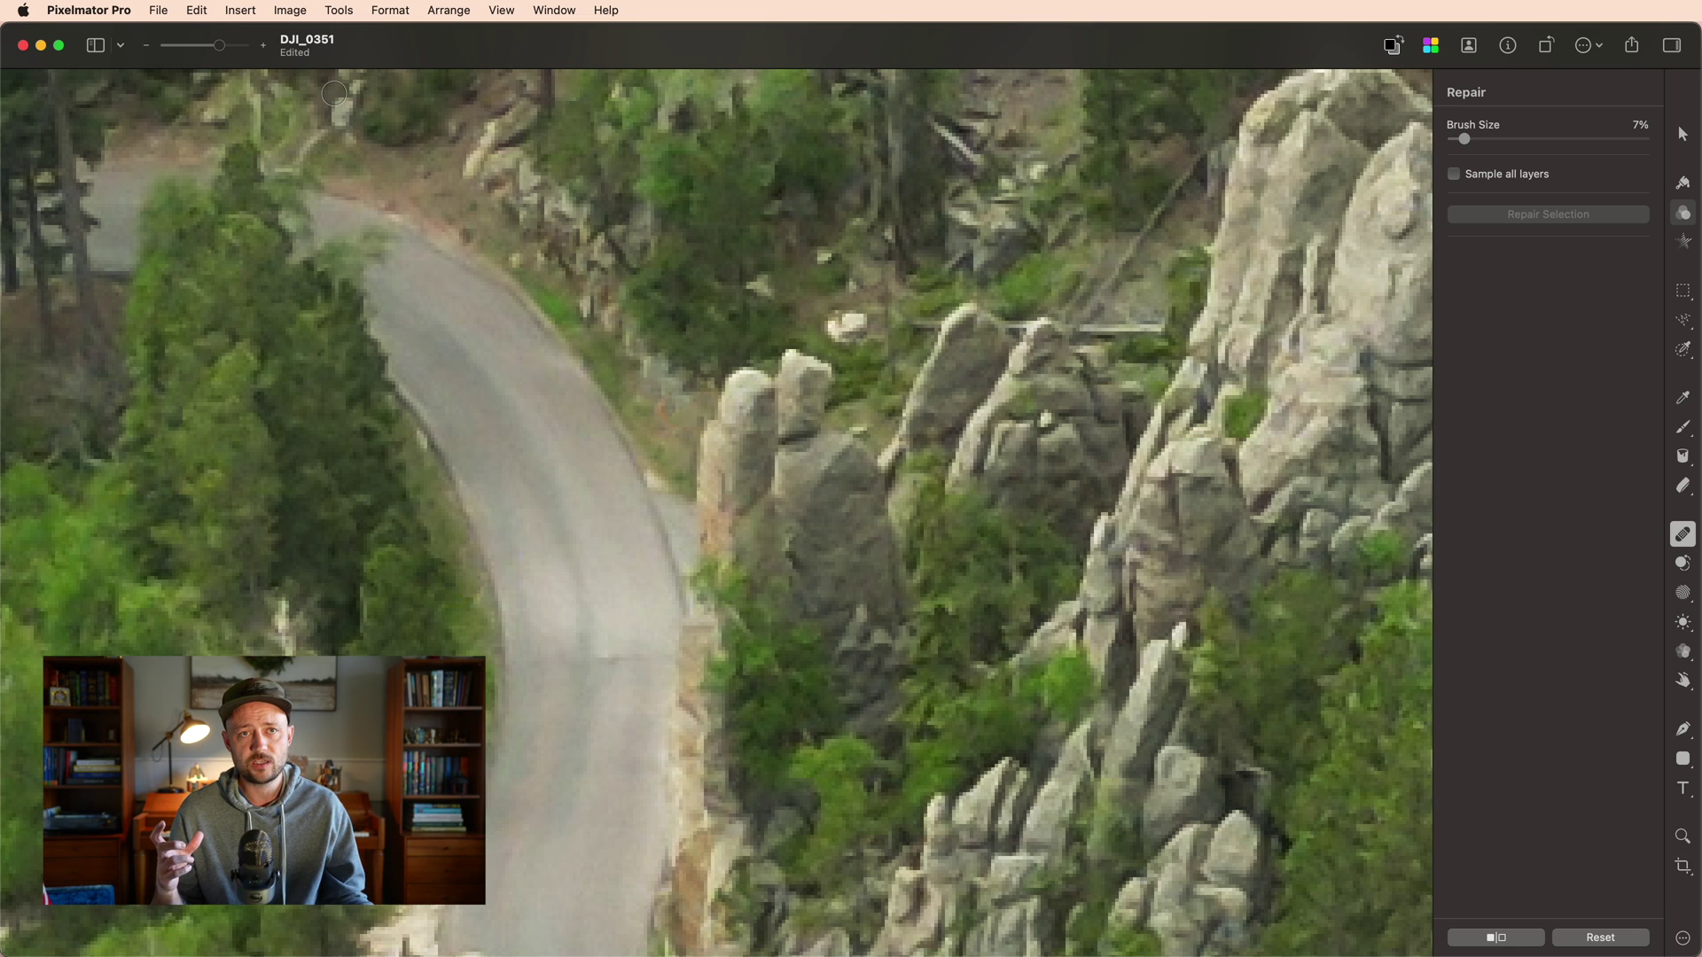
Show the single Image Layer in Layers and warm White Balance Temperature to 30%
{"action": "left_click", "coordinate": [95, 46]}
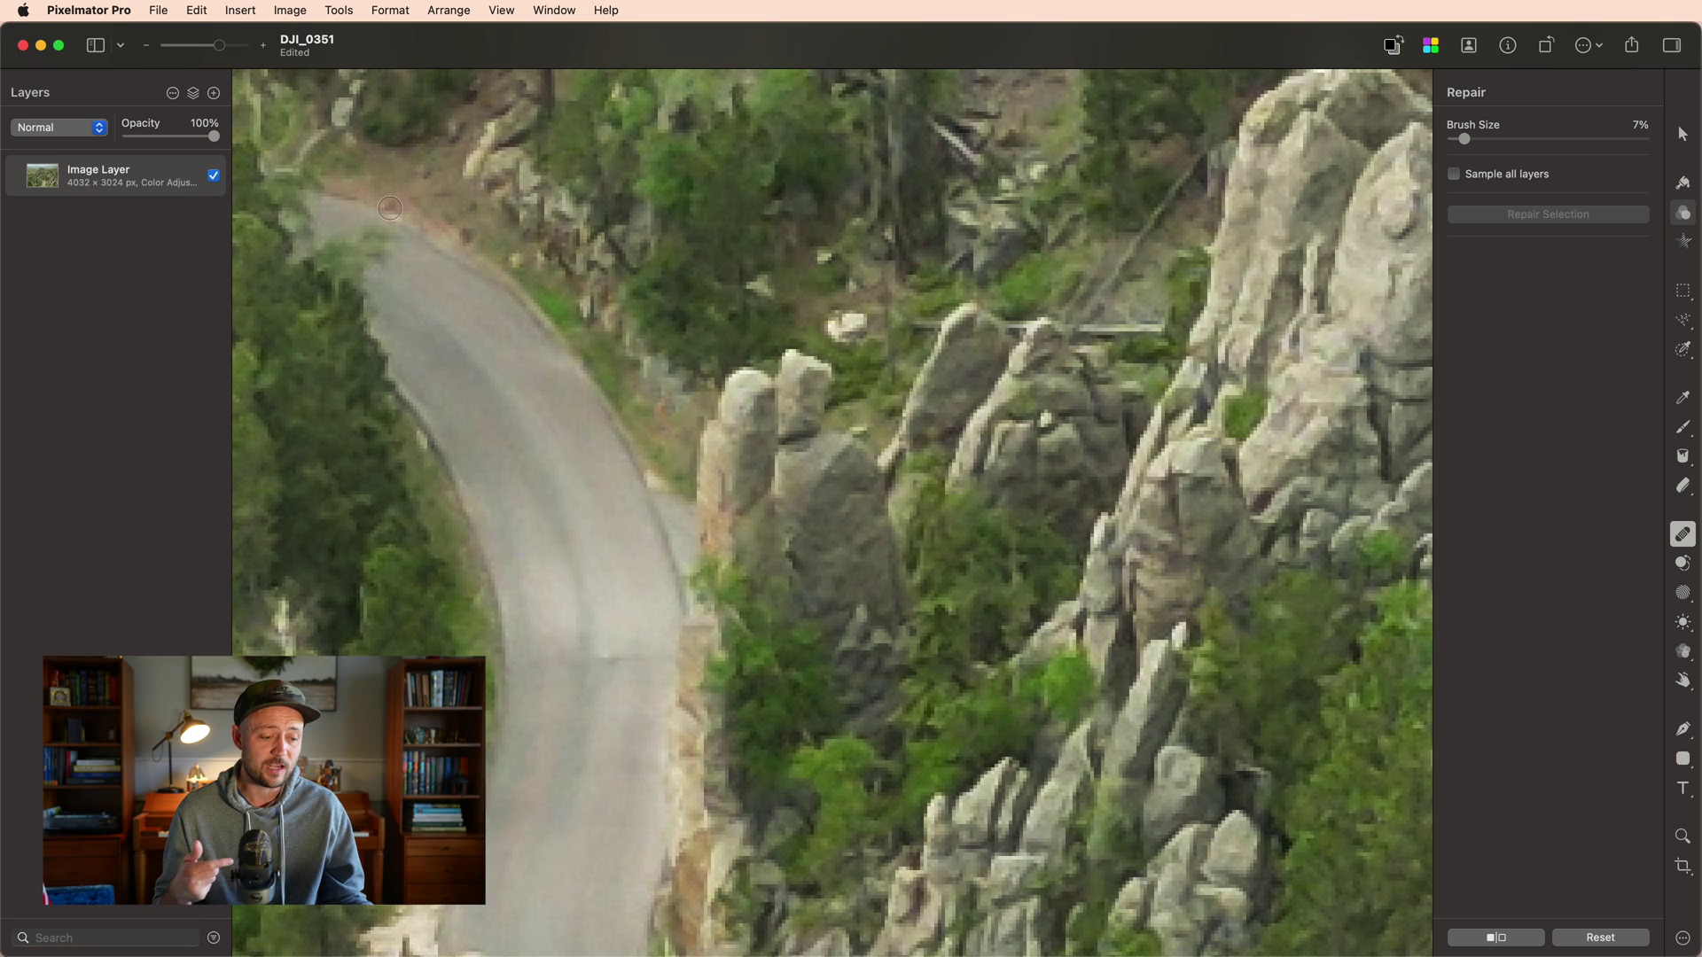
{"action": "left_click", "coordinate": [1683, 215]}
{"action": "mouse_move", "coordinate": [1582, 532]}
{"action": "left_mouse_down"}
{"action": "mouse_move", "coordinate": [1505, 532]}
{"action": "mouse_move", "coordinate": [1628, 539]}
{"action": "mouse_move", "coordinate": [1579, 537]}
{"action": "left_mouse_up"}
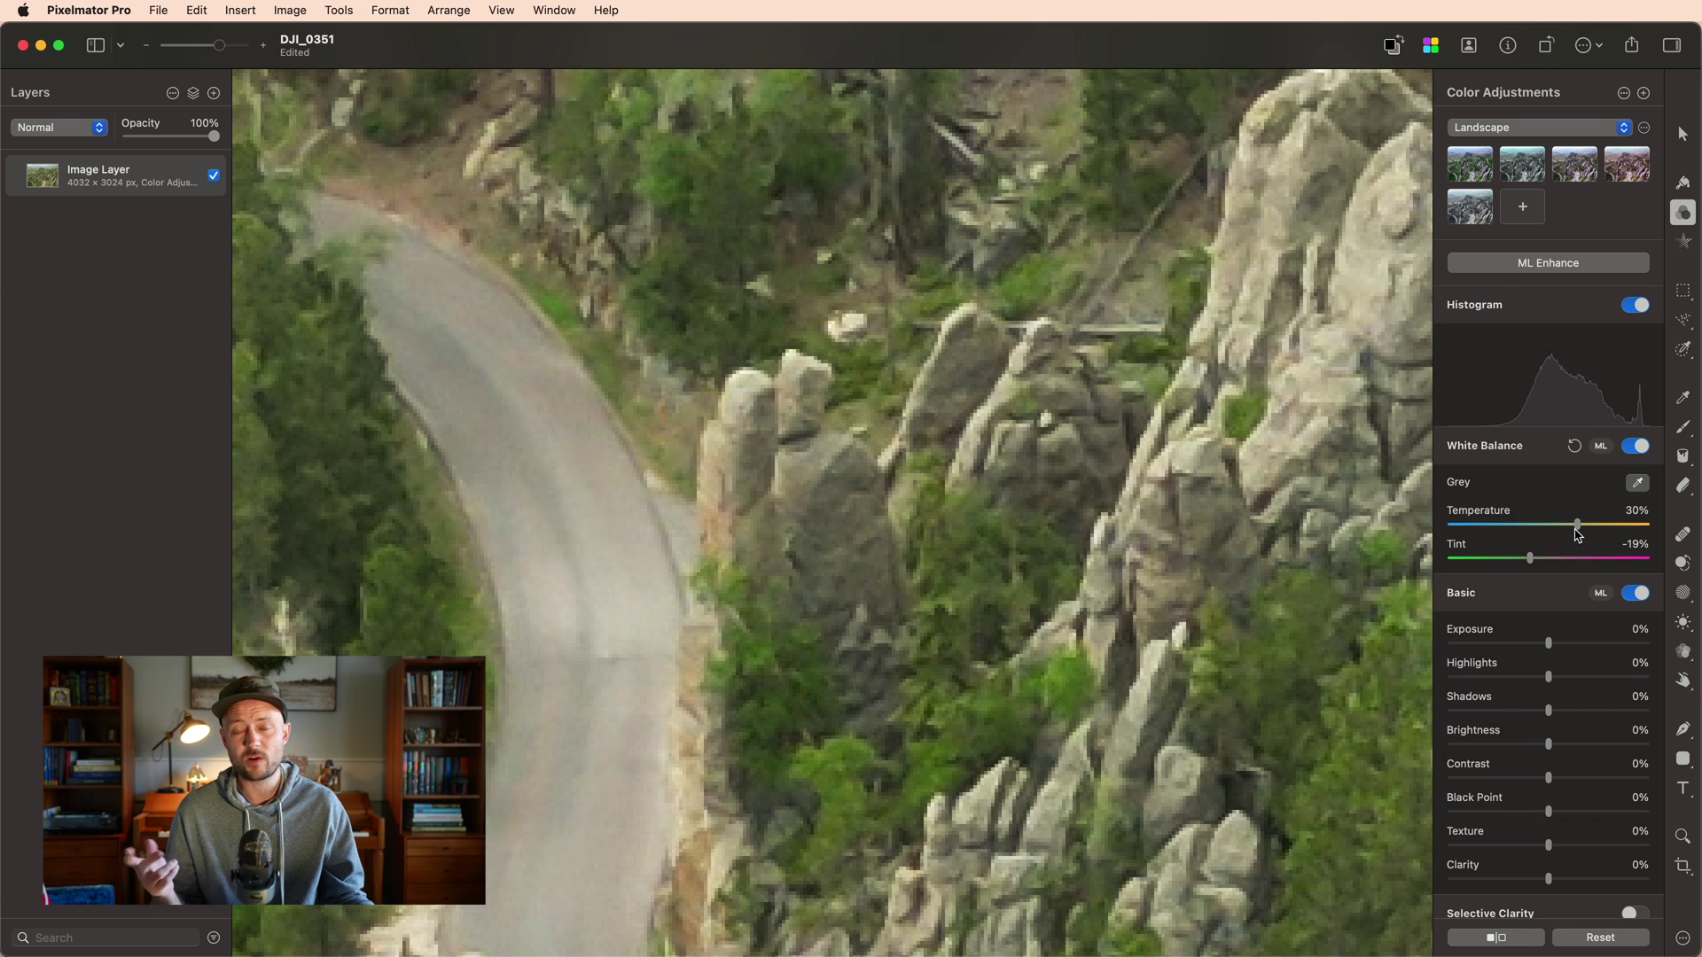
Paint out the yellow sign at the hairpin with Repair, sampling all layers onto a new layer
{"action": "left_click", "coordinate": [1672, 542]}
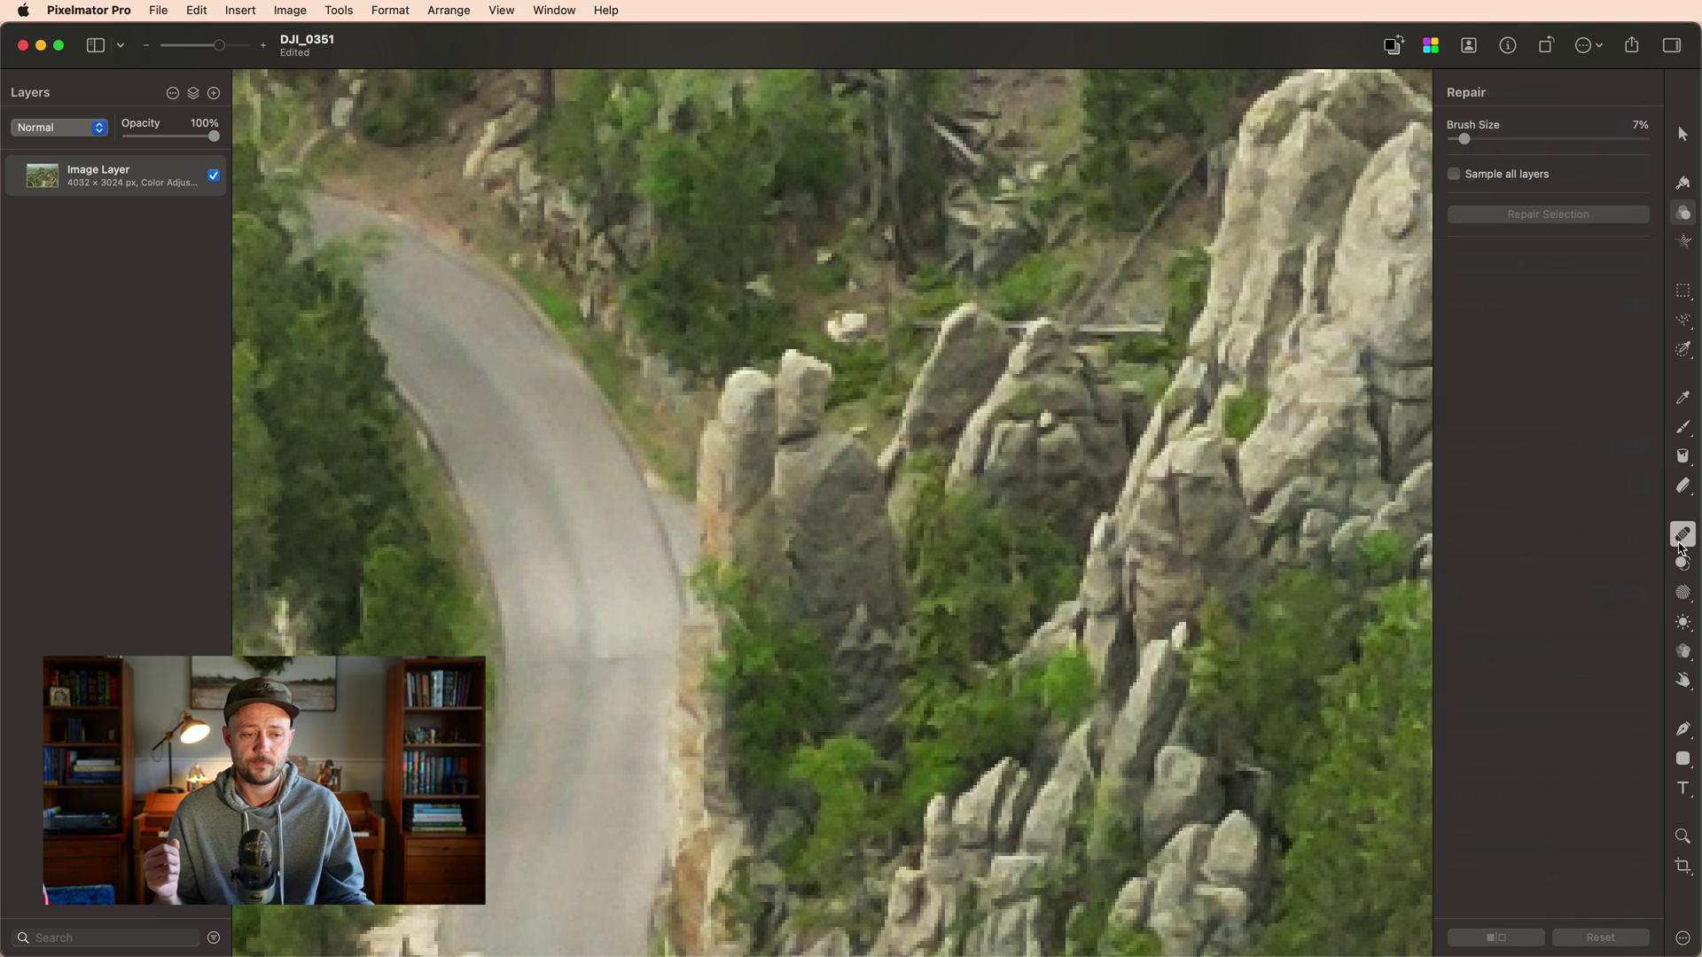
{"action": "scroll", "coordinate": [1067, 497], "scroll_direction": "left", "scroll_amount": 10}
{"action": "scroll", "coordinate": [1067, 498], "scroll_direction": "down", "scroll_amount": 5}
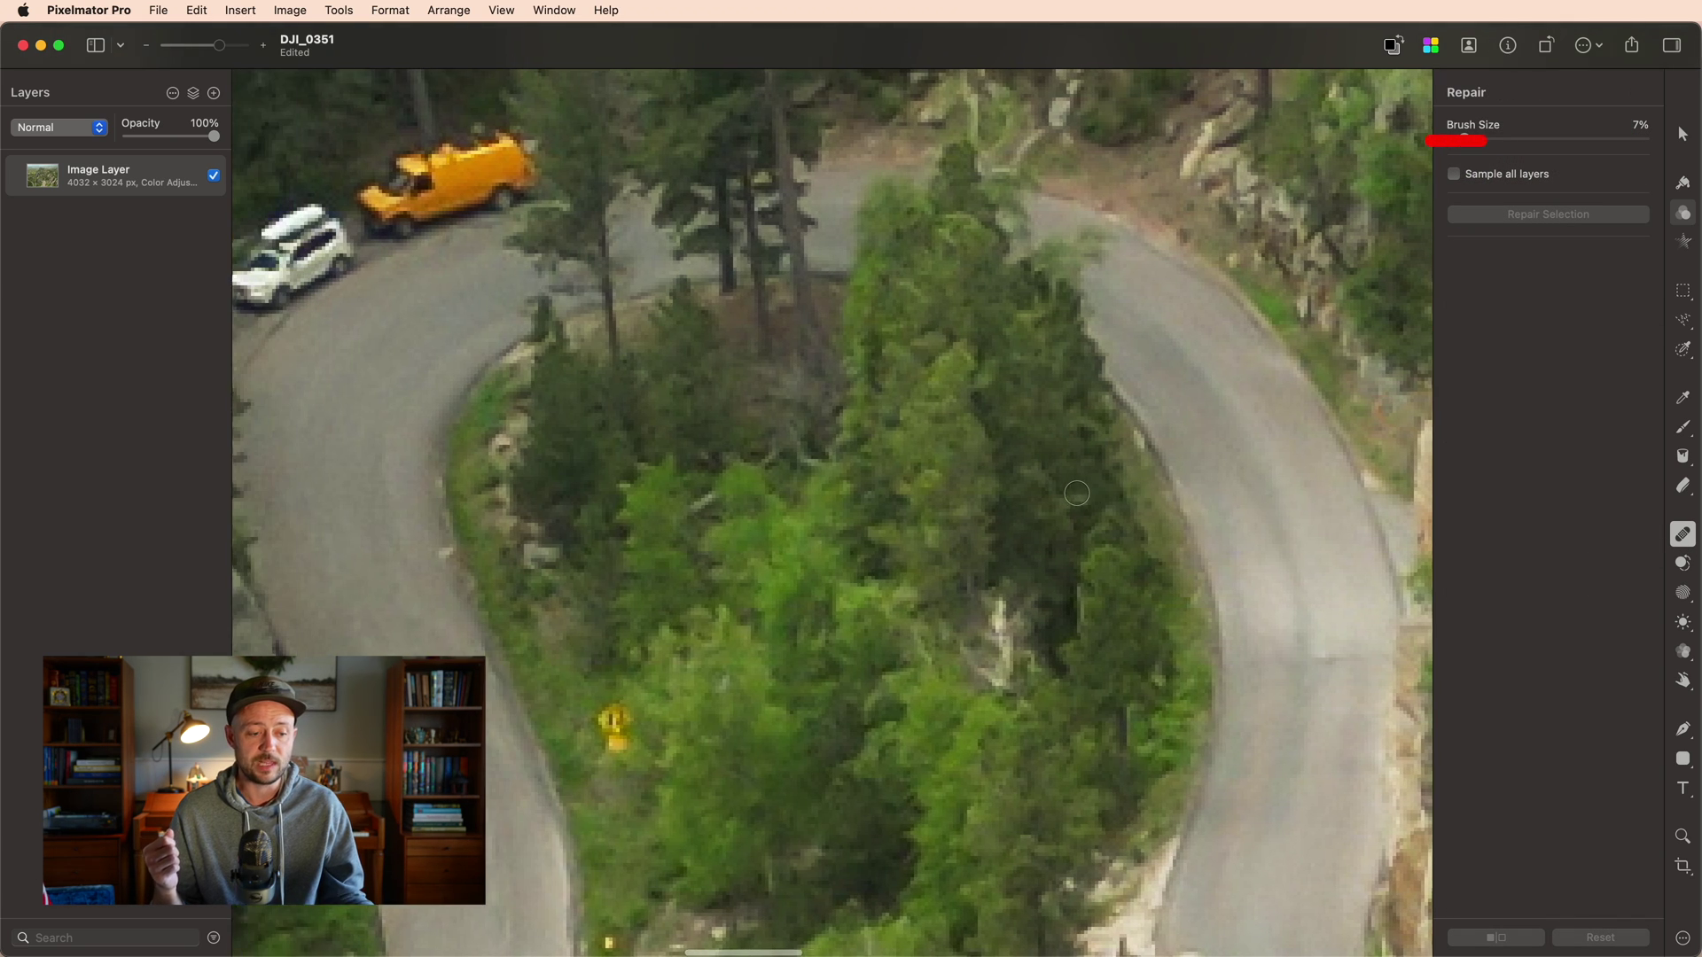
{"action": "scroll", "coordinate": [1077, 493], "scroll_direction": "down", "scroll_amount": 8}
{"action": "scroll", "coordinate": [1077, 493], "scroll_direction": "left", "scroll_amount": 4}
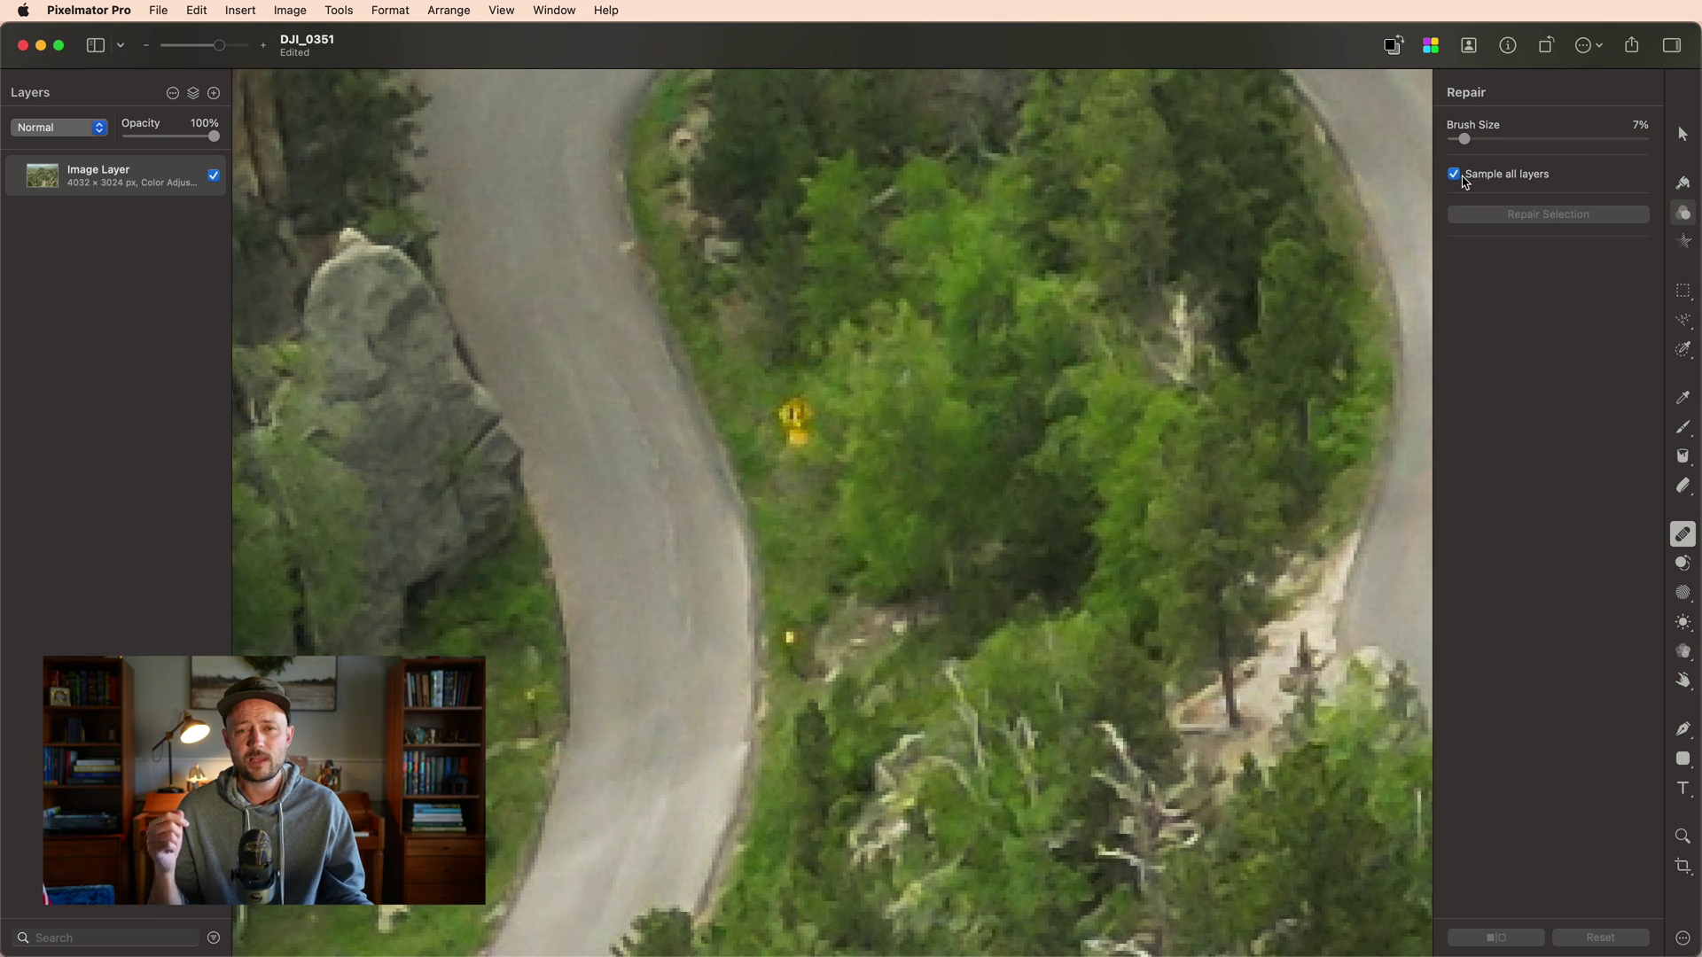
{"action": "left_click_drag", "start_coordinate": [810, 409], "coordinate": [797, 430]}
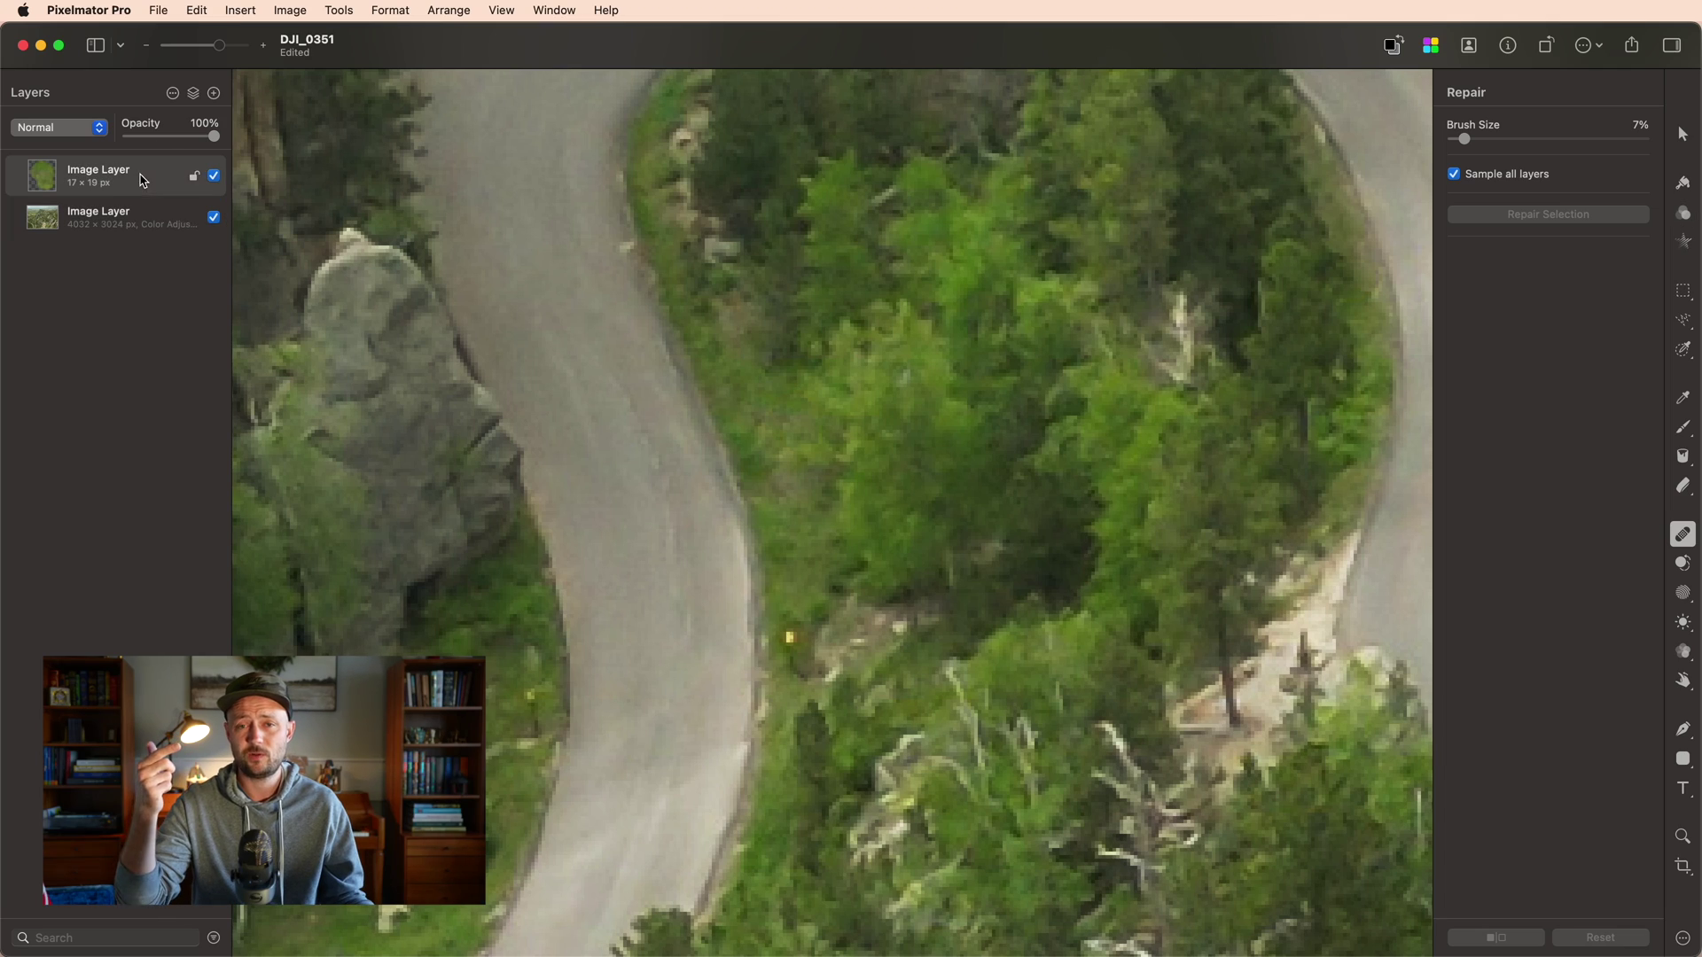
Toggle the repair layer off and on to compare, then select the original image layer
{"action": "left_click", "coordinate": [214, 176]}
{"action": "left_click", "coordinate": [214, 176]}
{"action": "left_click", "coordinate": [214, 176]}
{"action": "left_click", "coordinate": [213, 176]}
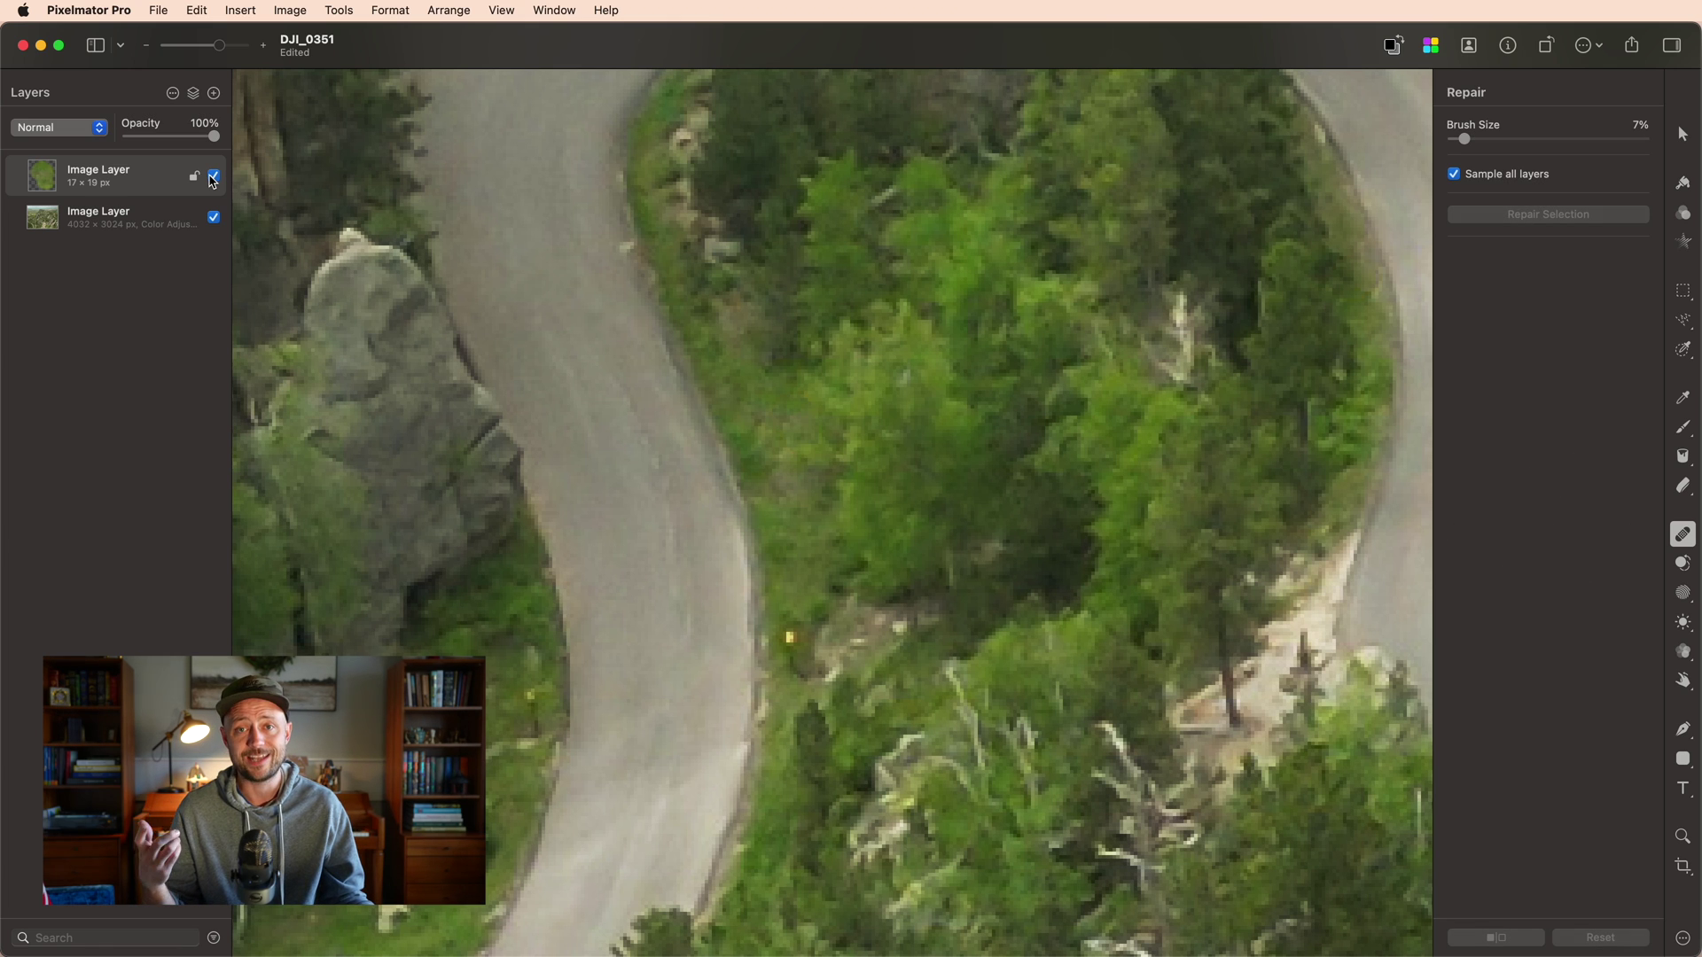
{"action": "left_click", "coordinate": [165, 213]}
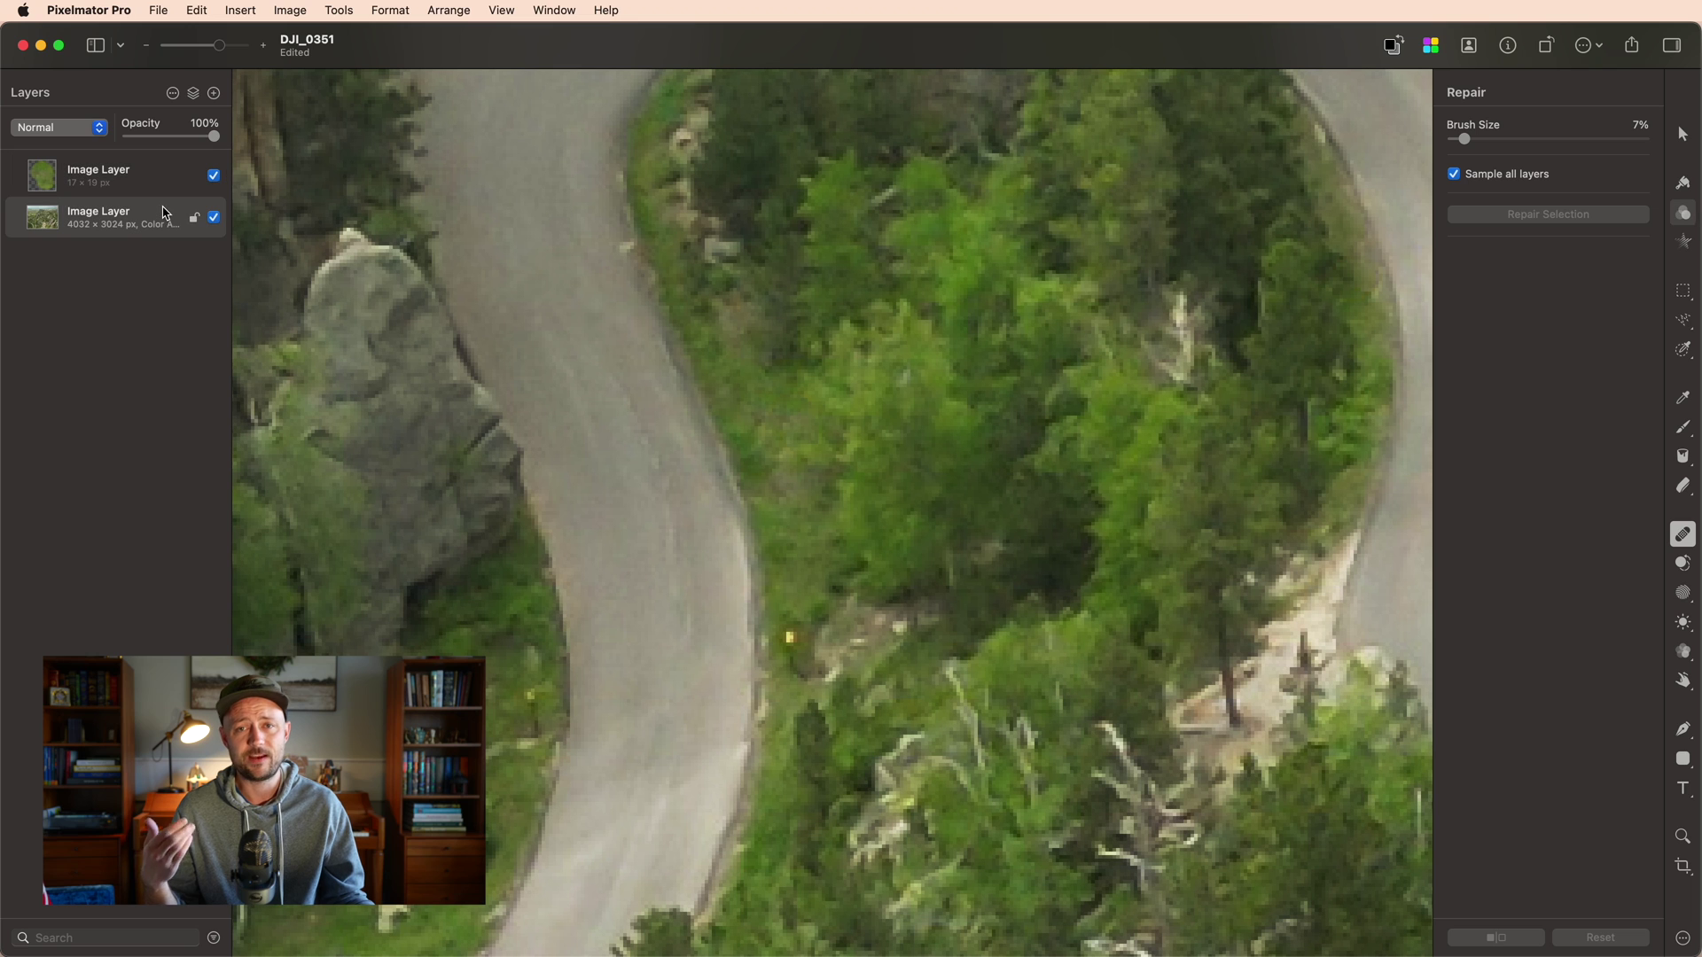
Trial a -95% Temperature, 88% Tint white balance on the original layer, then undo it
{"action": "left_click", "coordinate": [1683, 214]}
{"action": "left_click_drag", "start_coordinate": [1578, 525], "coordinate": [1454, 524]}
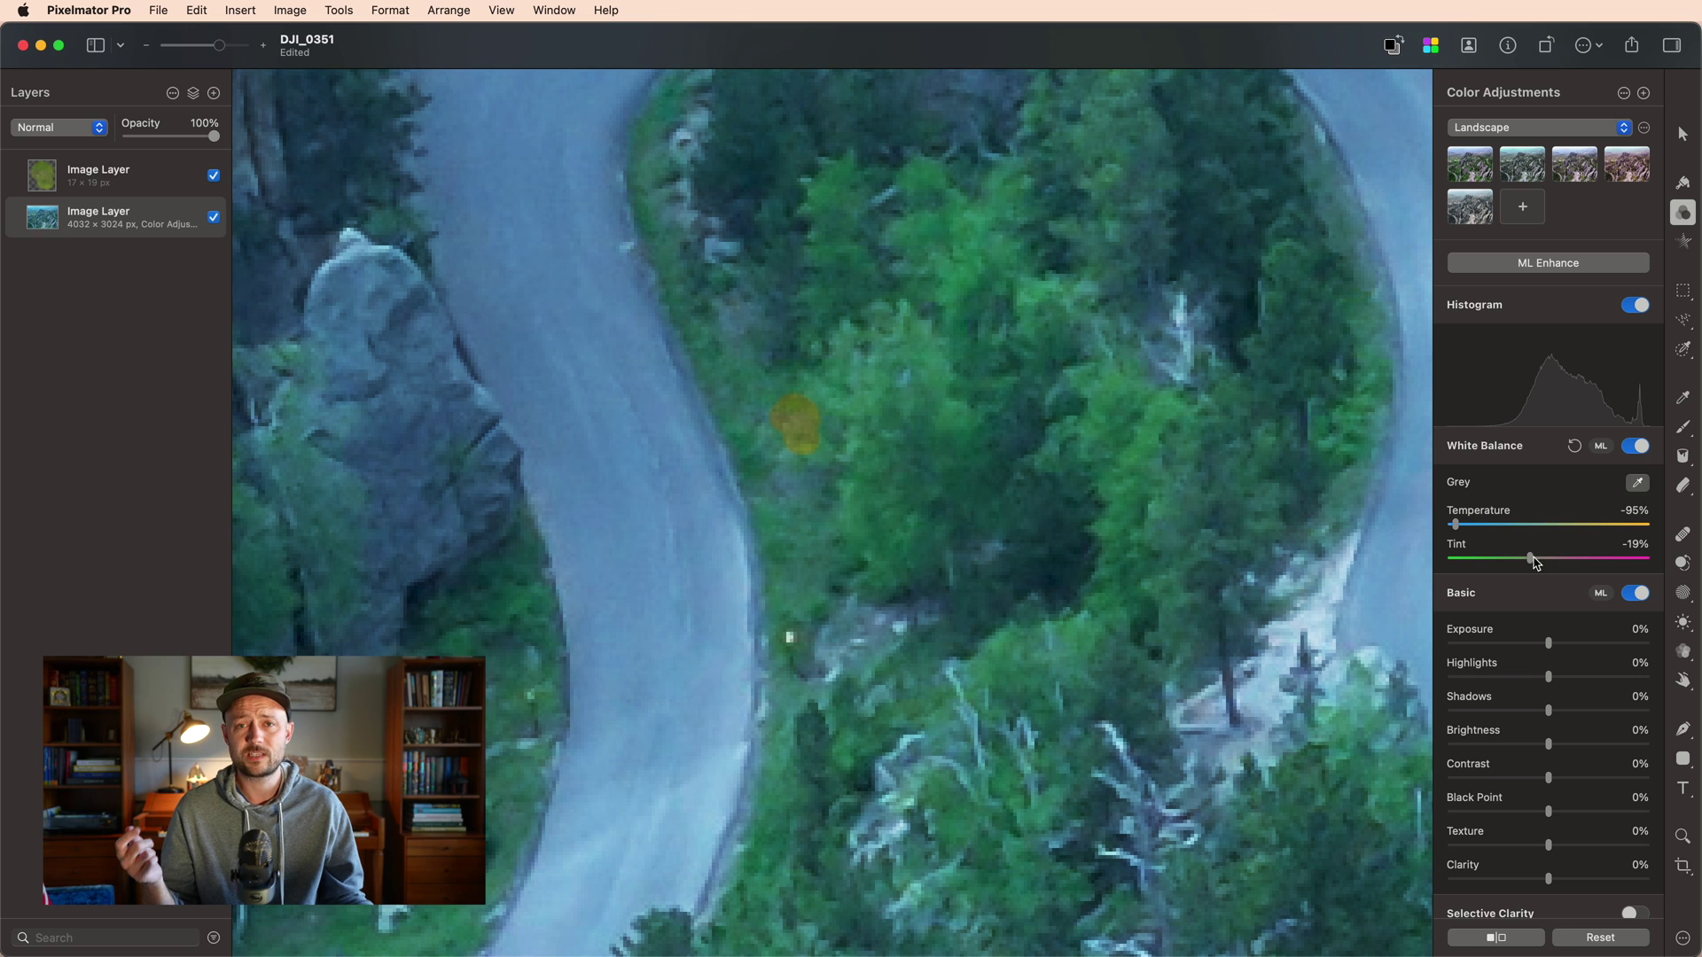
{"action": "left_click_drag", "start_coordinate": [1540, 564], "coordinate": [1635, 566]}
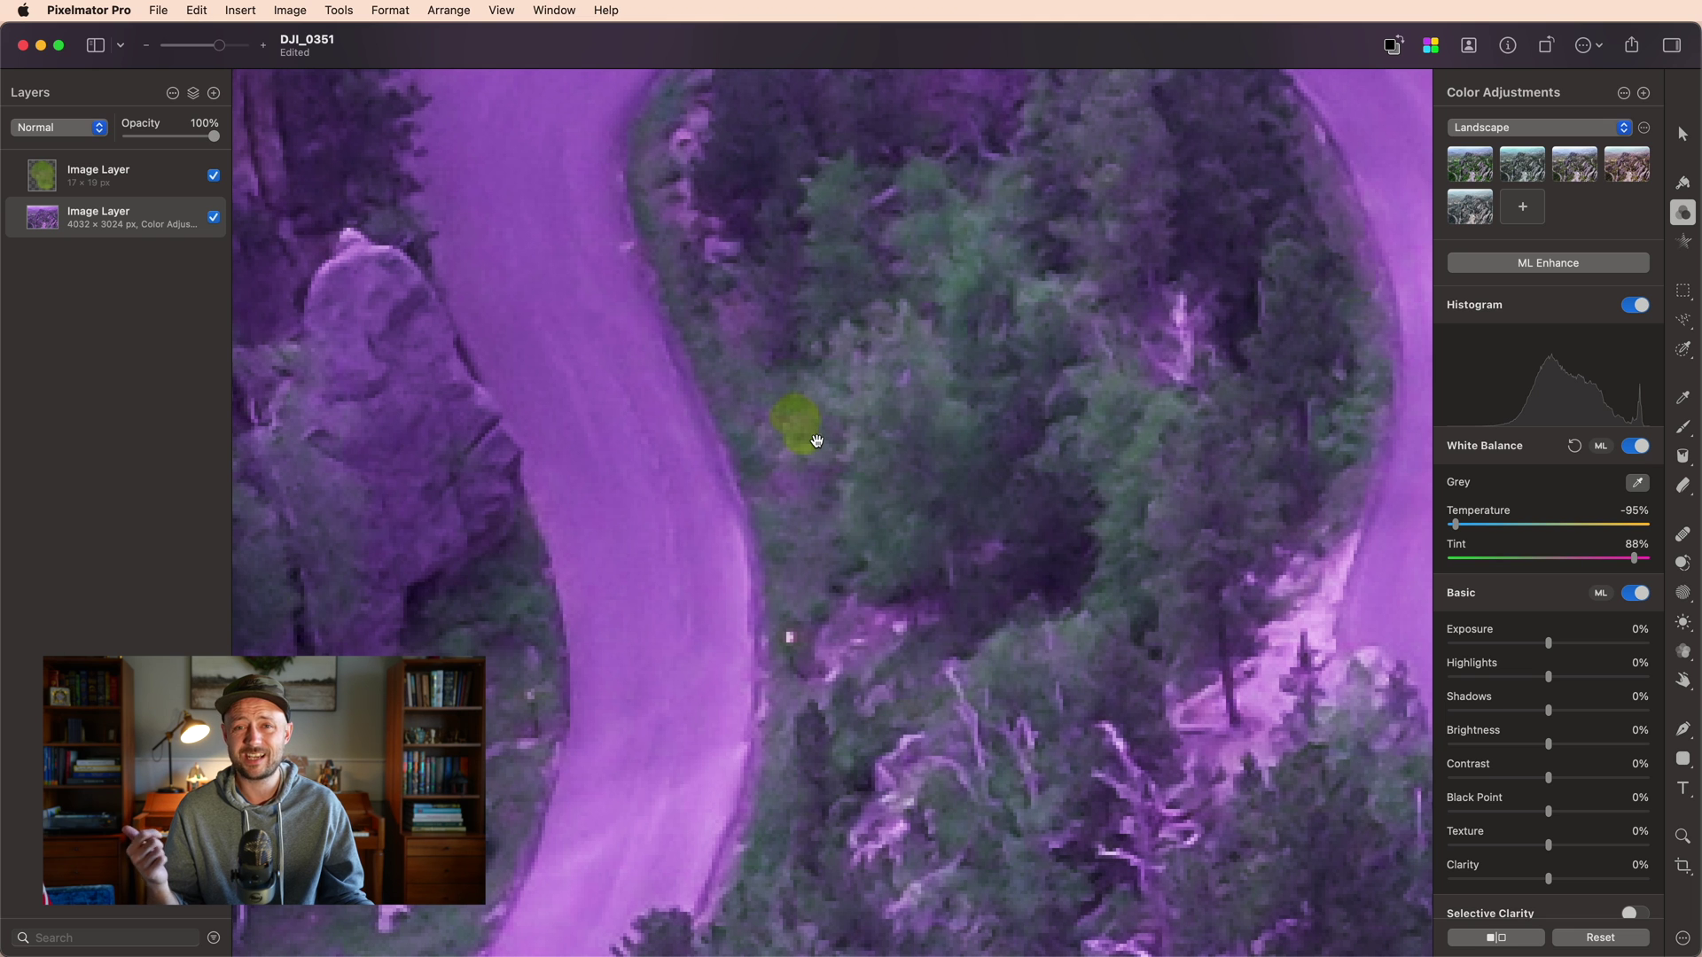
{"action": "left_click", "coordinate": [817, 440]}
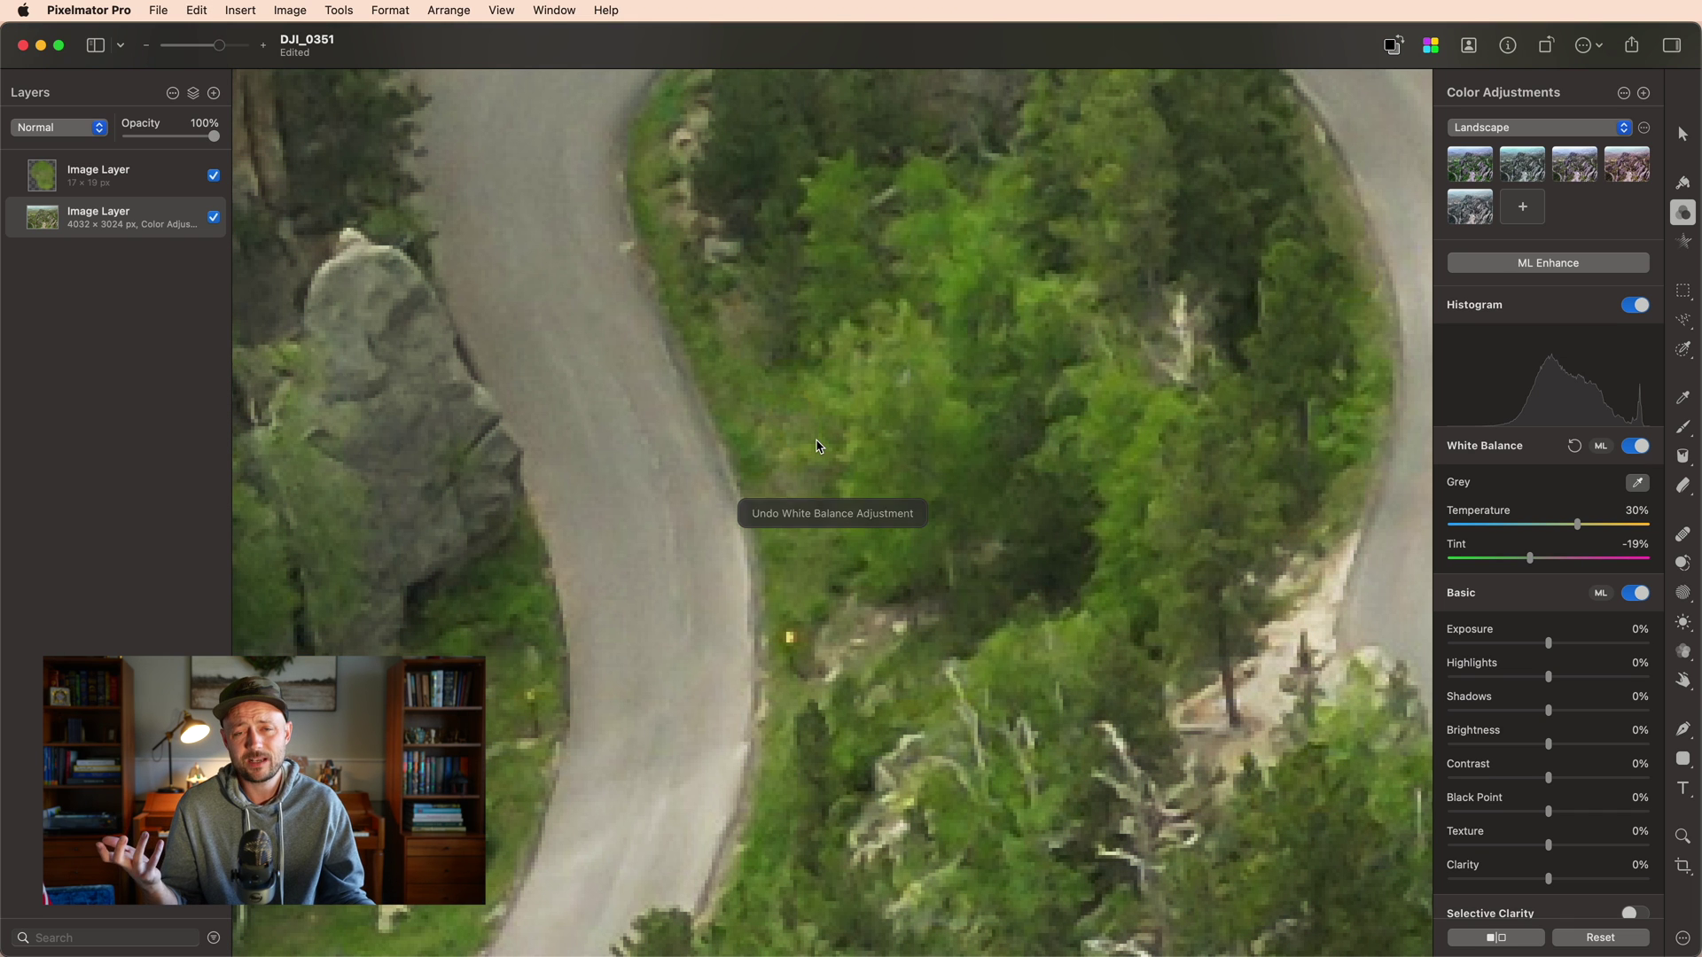